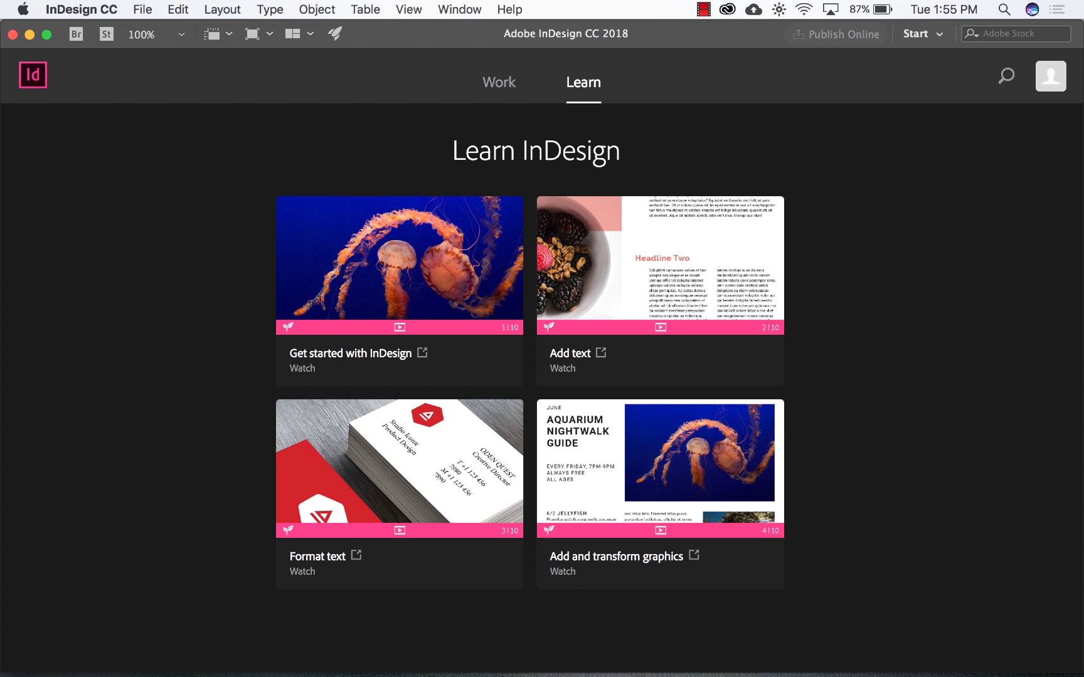
# - Open the recently used document Test.indd
pyautogui.click(142, 9)
pyautogui.moveTo(181, 78)
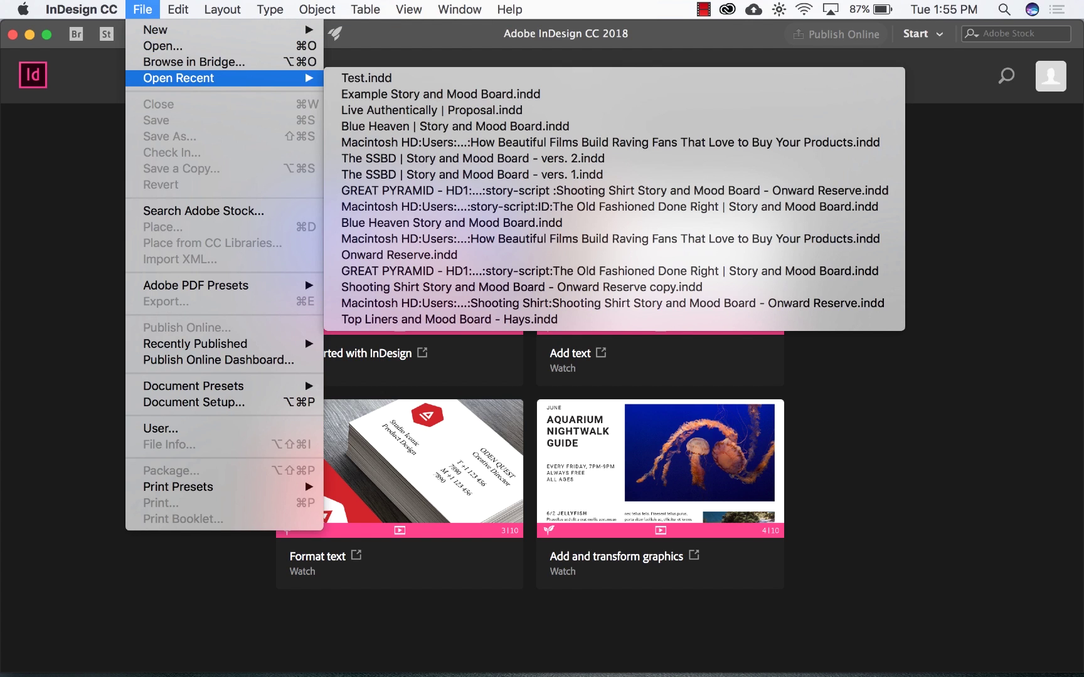
pyautogui.press('Return')
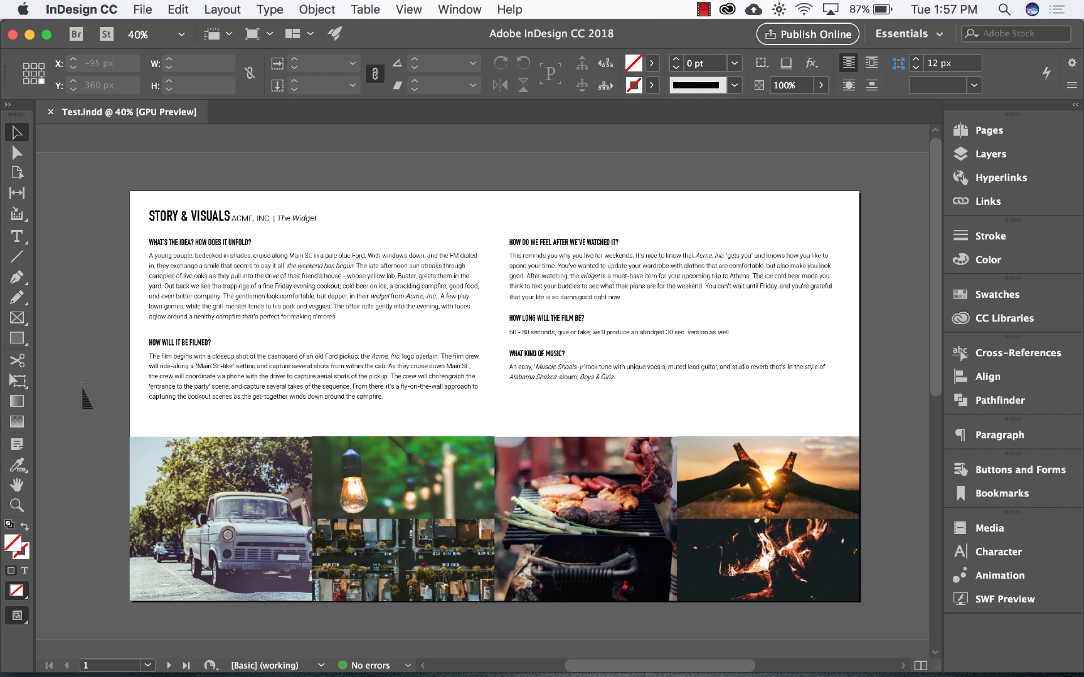
# - Start a new document, show all the blank Web presets and name the document Test Doc
pyautogui.click(142, 9)
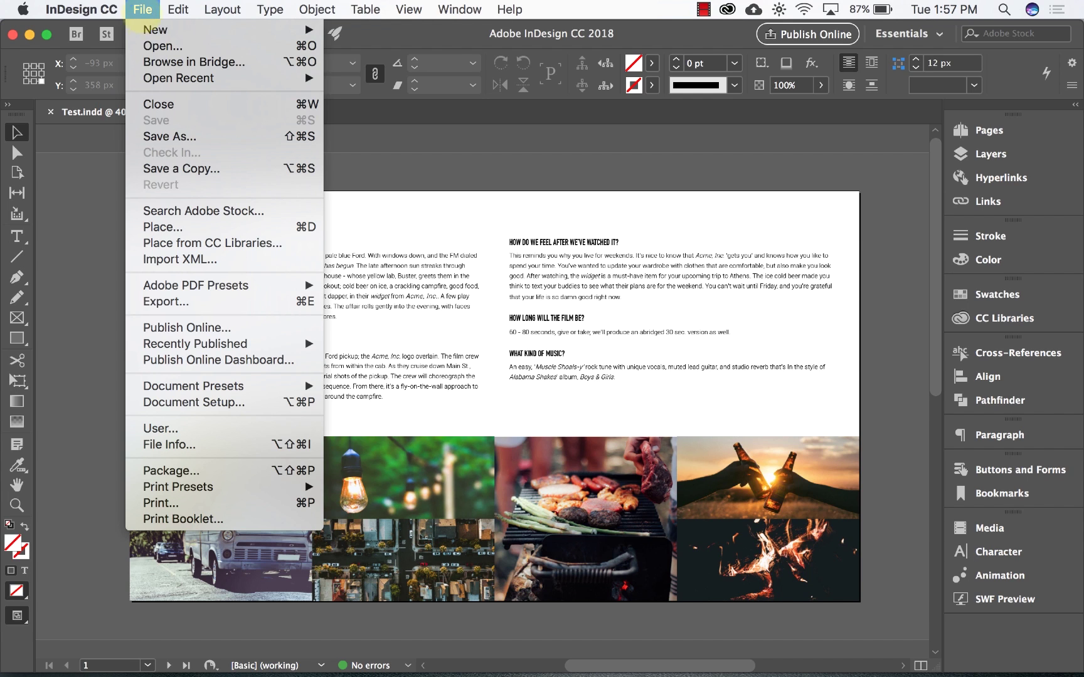
pyautogui.moveTo(157, 30)
pyautogui.click(352, 35)
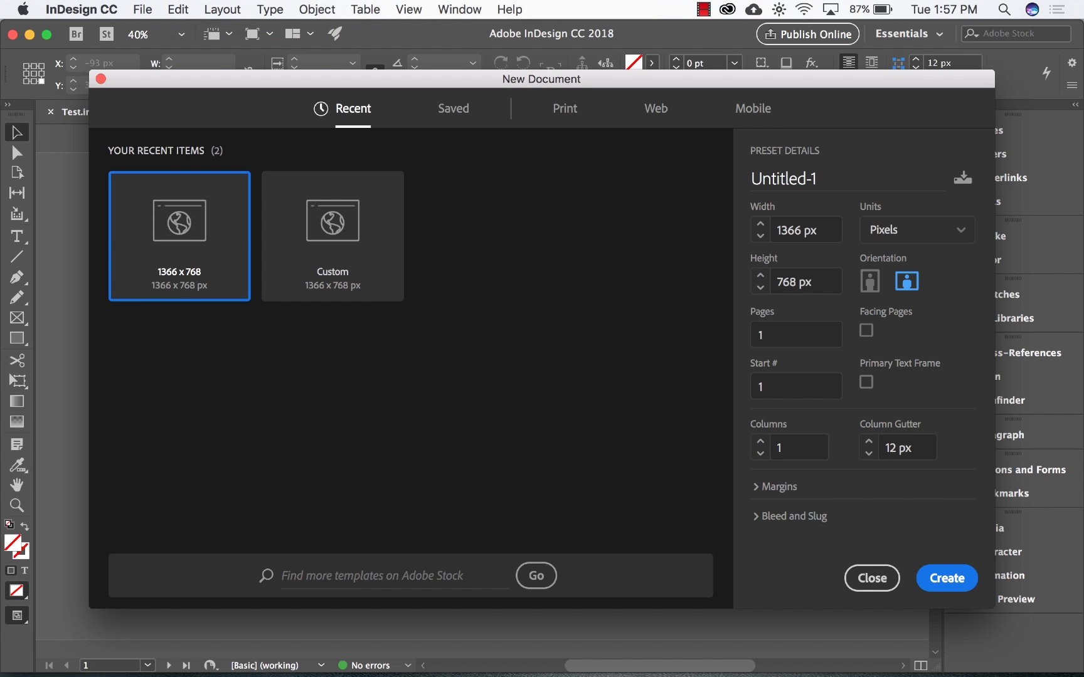
pyautogui.click(656, 108)
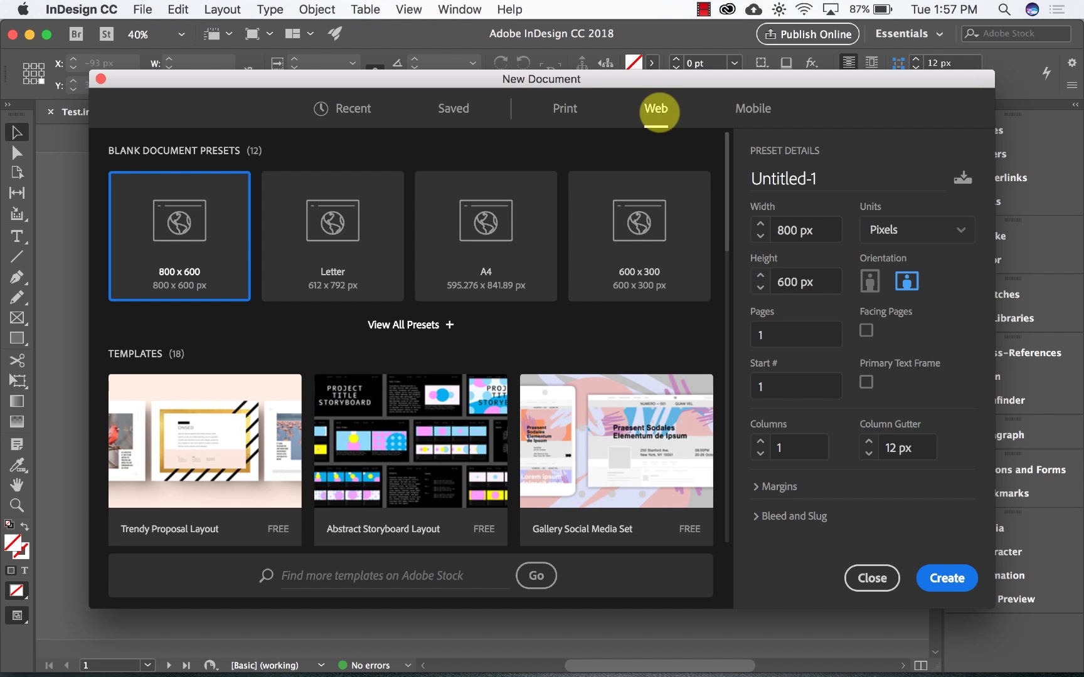
pyautogui.click(411, 324)
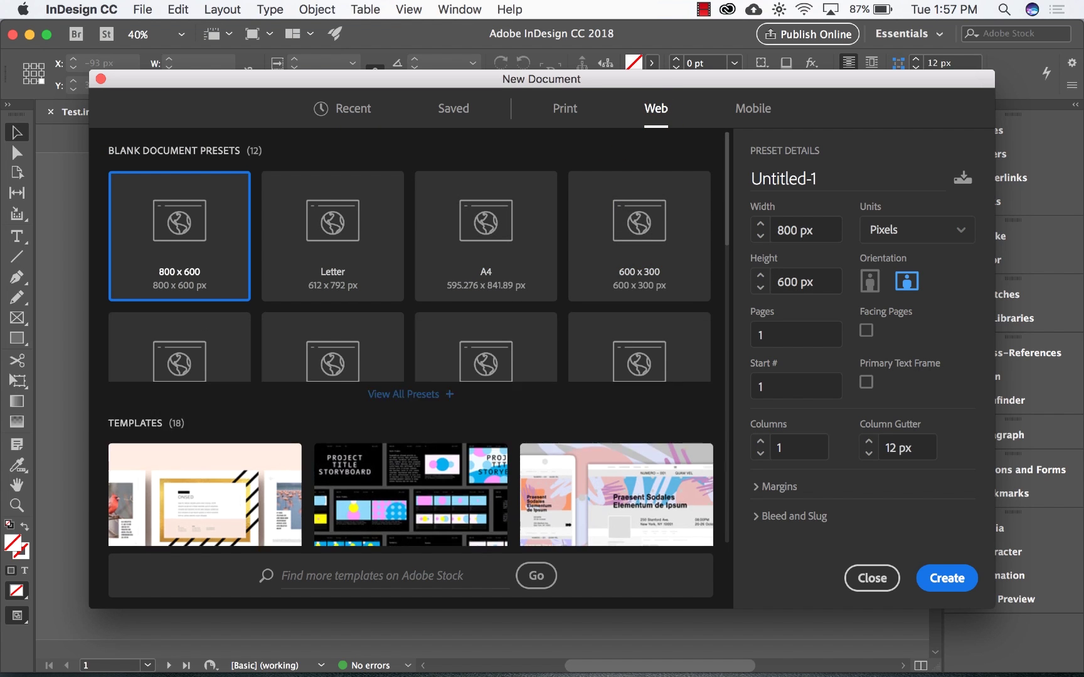
pyautogui.click(800, 178)
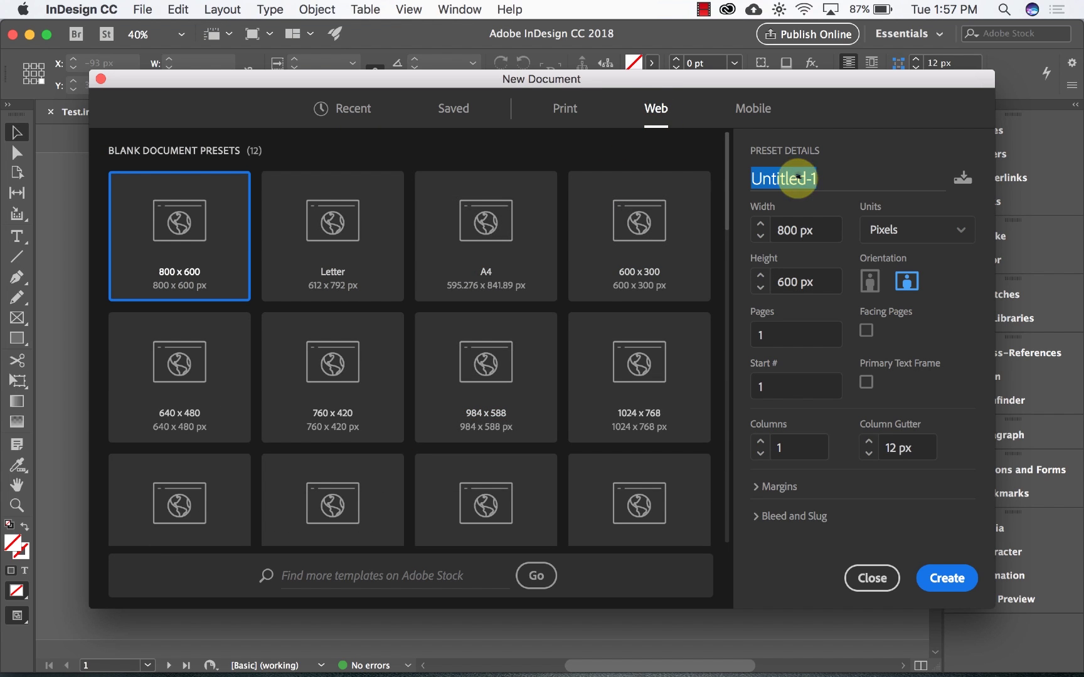
pyautogui.write('Test Doc')
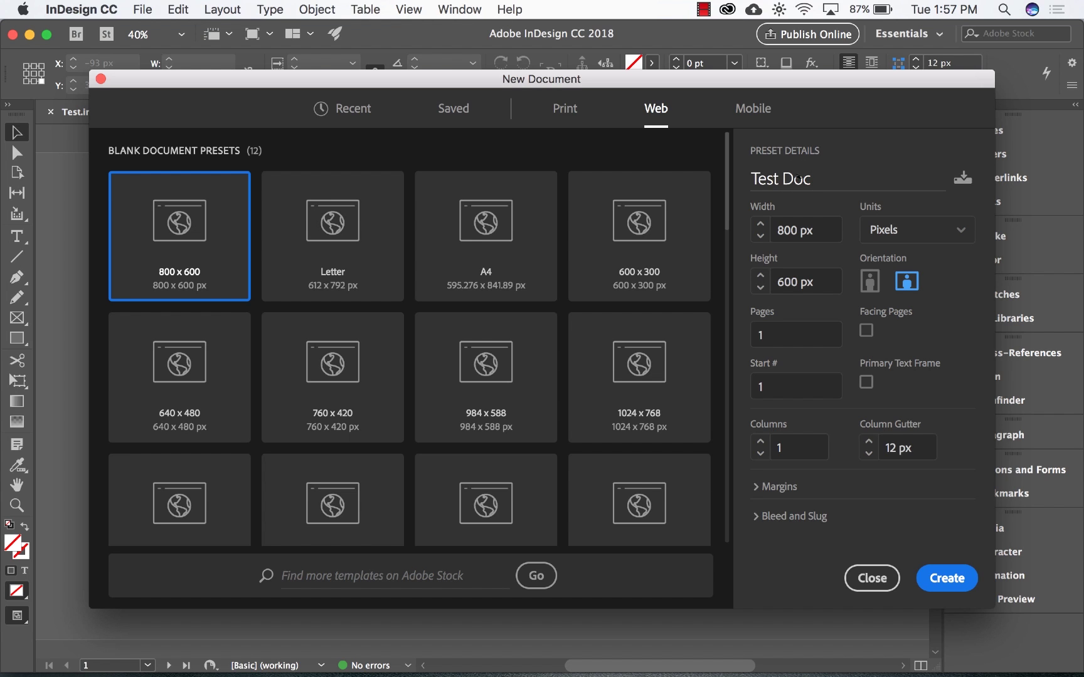
# - Choose the 1366 x 768 px web preset and create the document
pyautogui.scroll(-1, 639, 327)
pyautogui.scroll(-5, 640, 327)
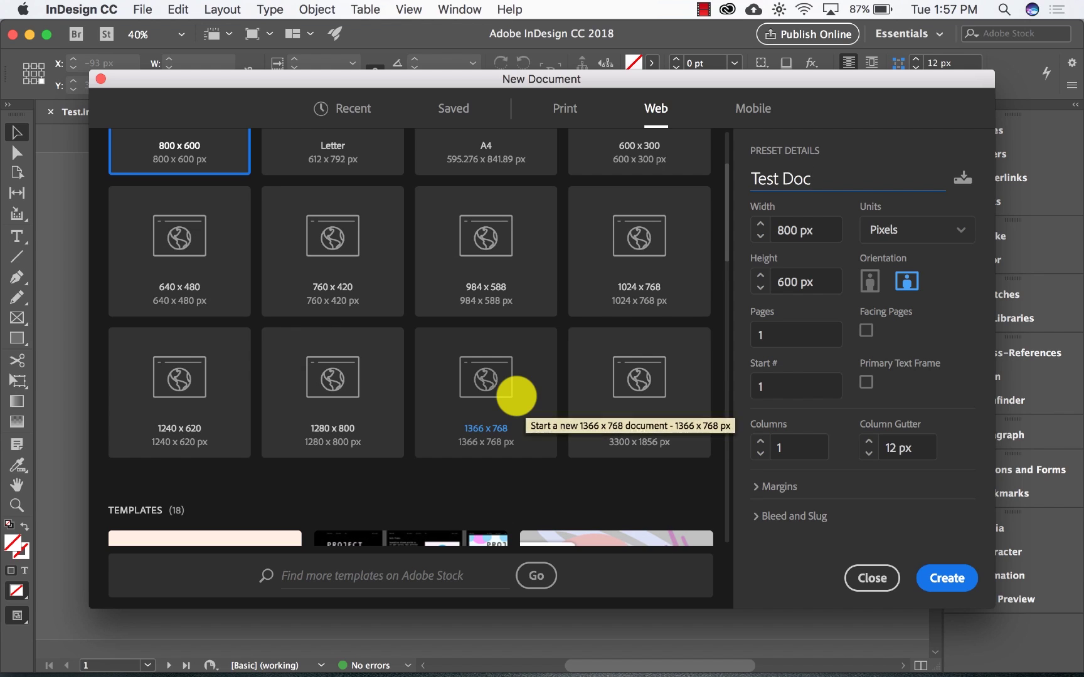
pyautogui.click(513, 396)
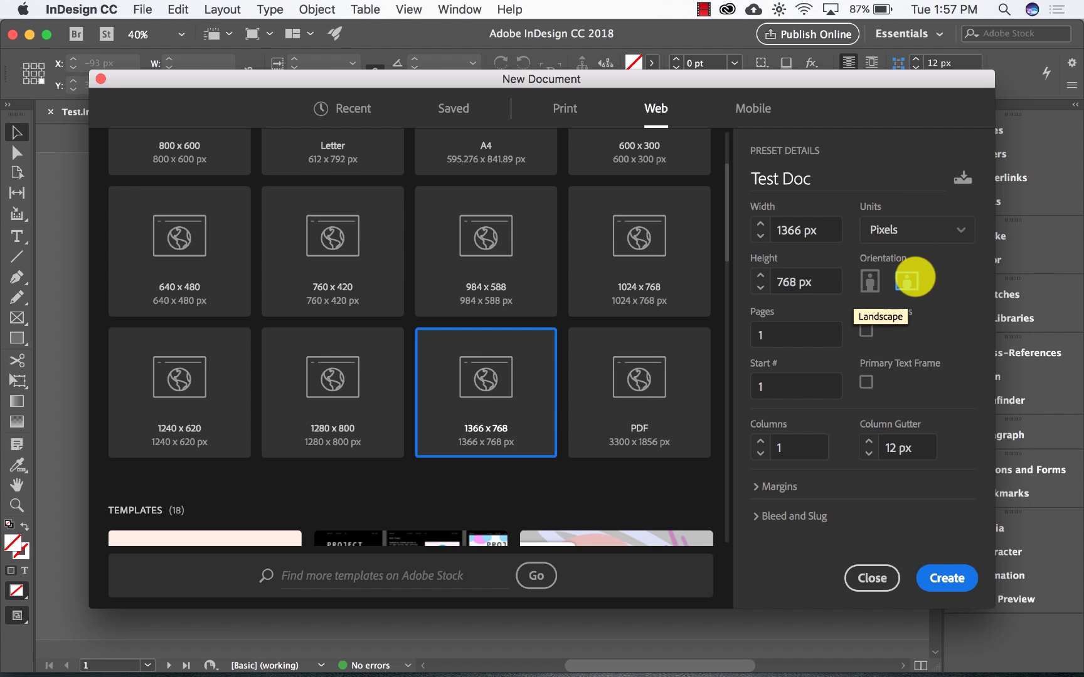
pyautogui.click(946, 577)
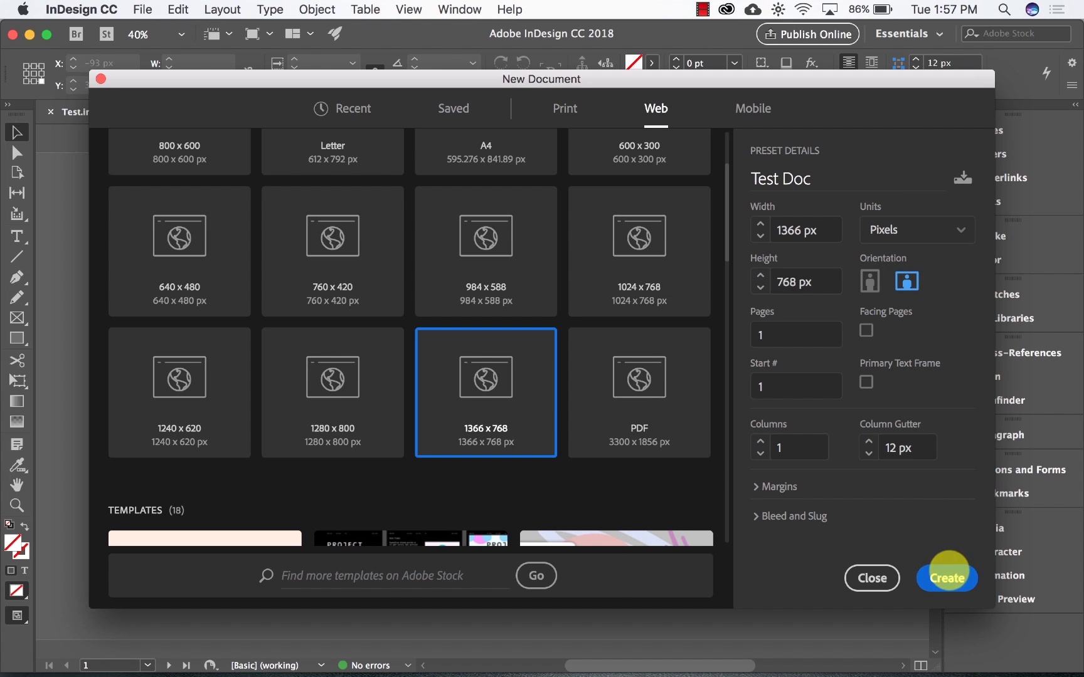
# - Hide the page guides and show them again
pyautogui.press('super+minus')
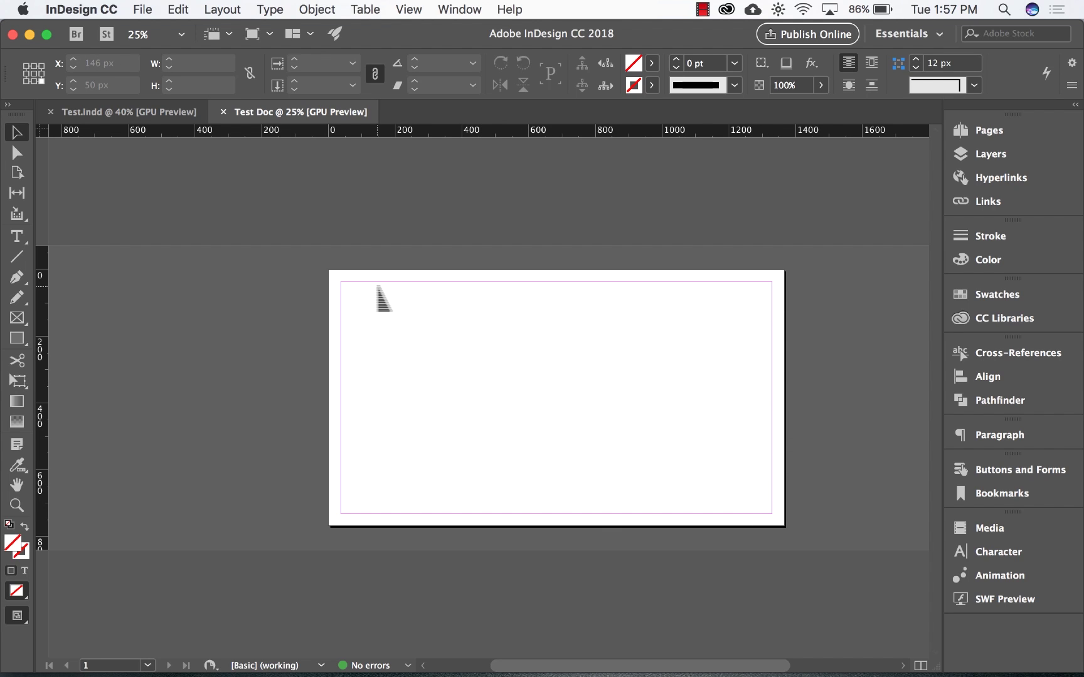
pyautogui.moveTo(313, 203); pyautogui.dragTo(254, 107)
pyautogui.click(223, 33)
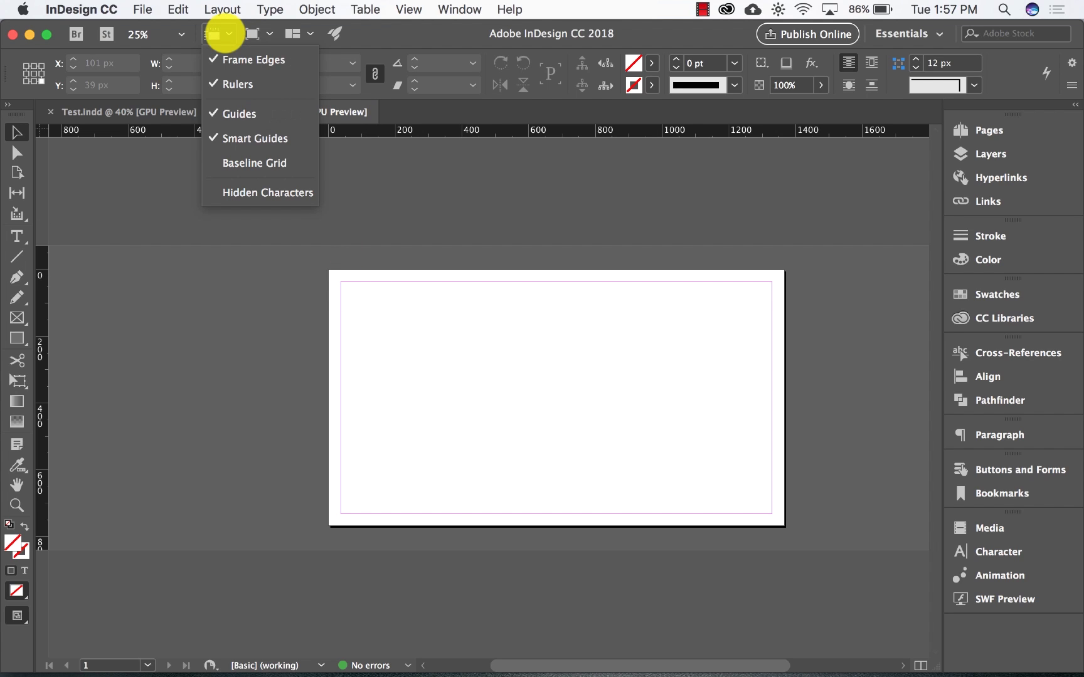
pyautogui.click(242, 113)
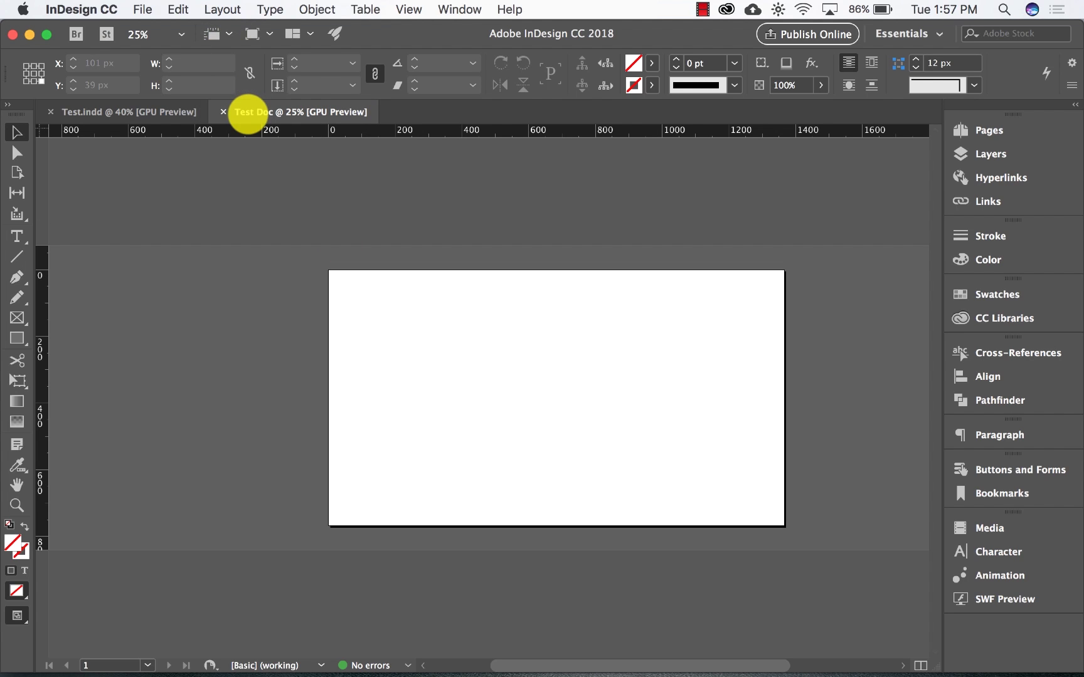
pyautogui.click(227, 35)
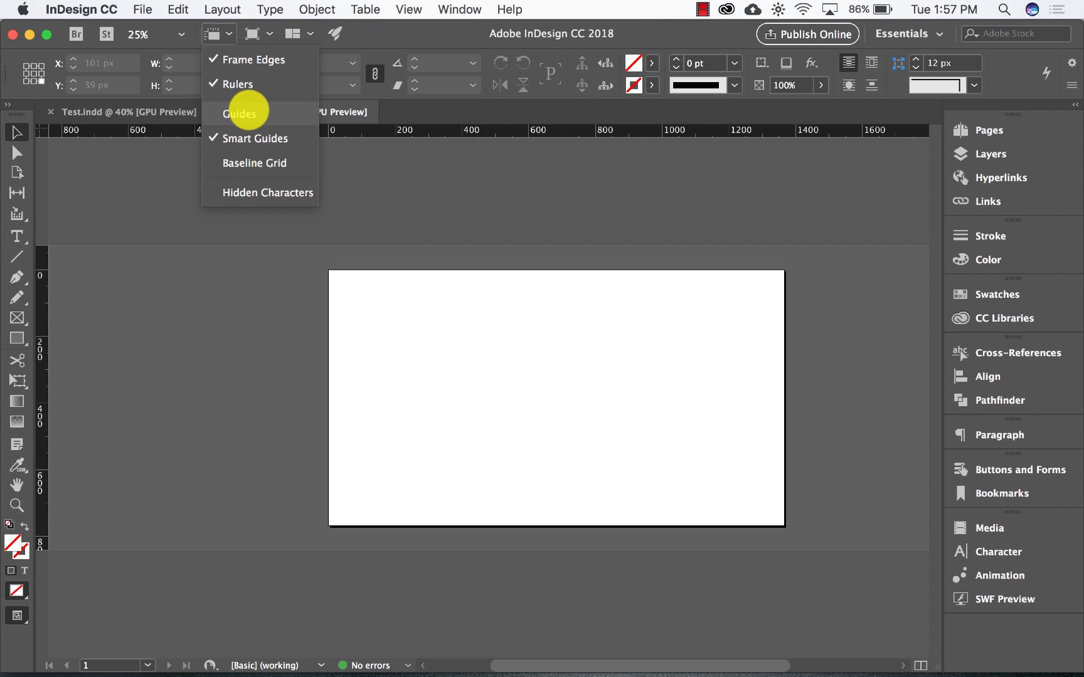
pyautogui.click(271, 113)
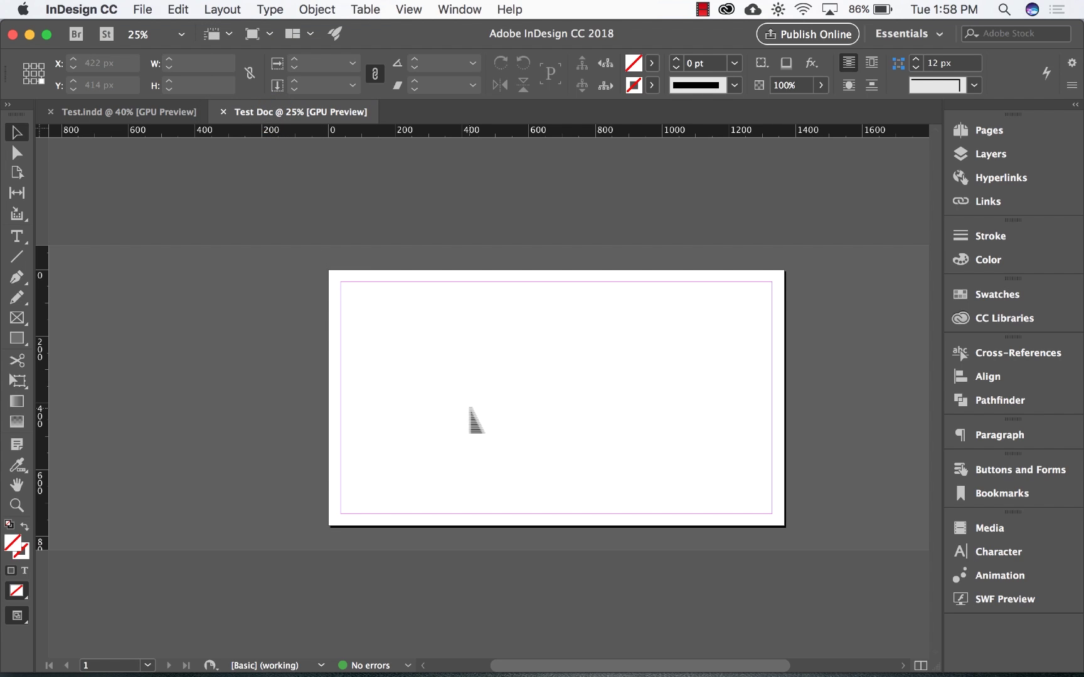
# - Add a text frame reading TITLE at the upper-left margin corner, about 647 px wide, and shorten it to about 38 px high
pyautogui.click(152, 35)
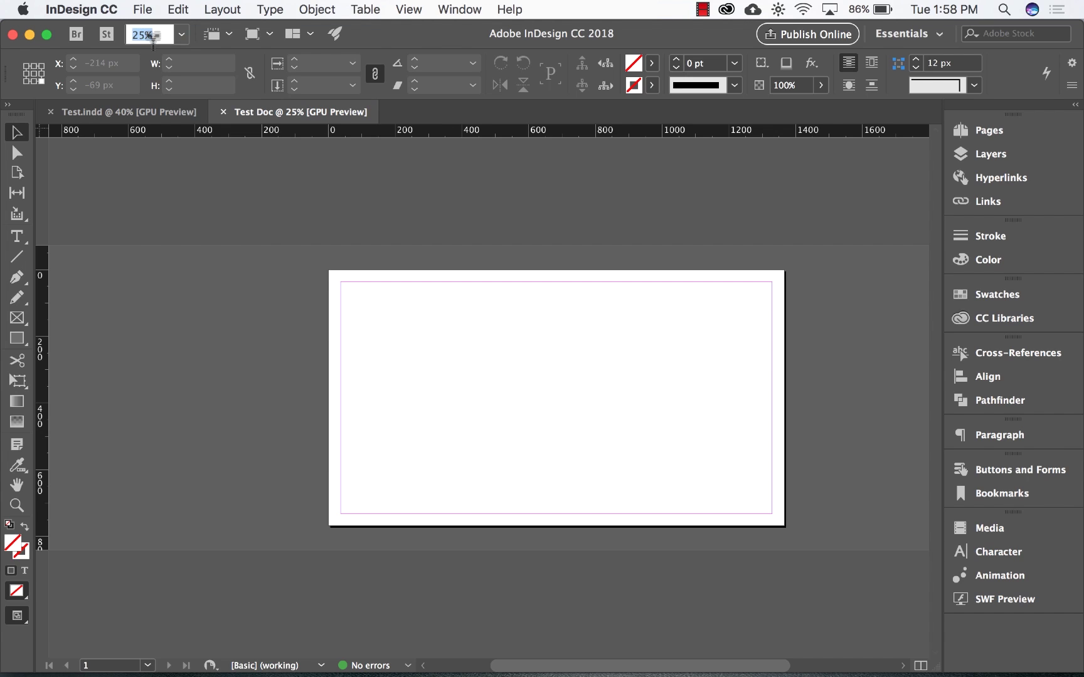
pyautogui.write('40')
pyautogui.press('Return')
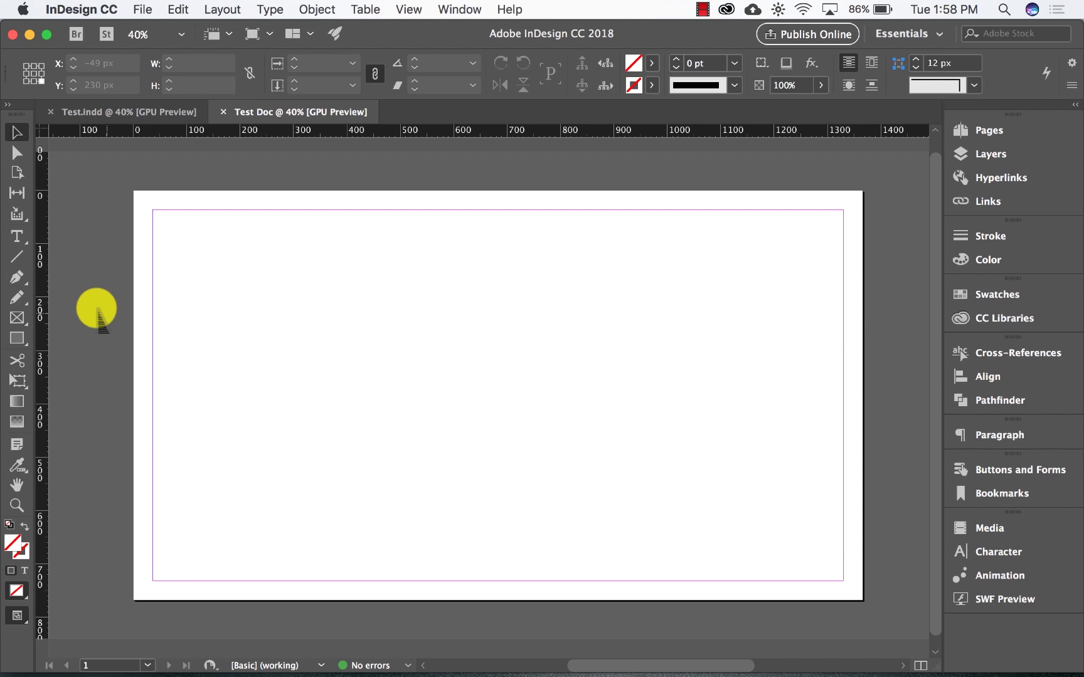
pyautogui.click(17, 237)
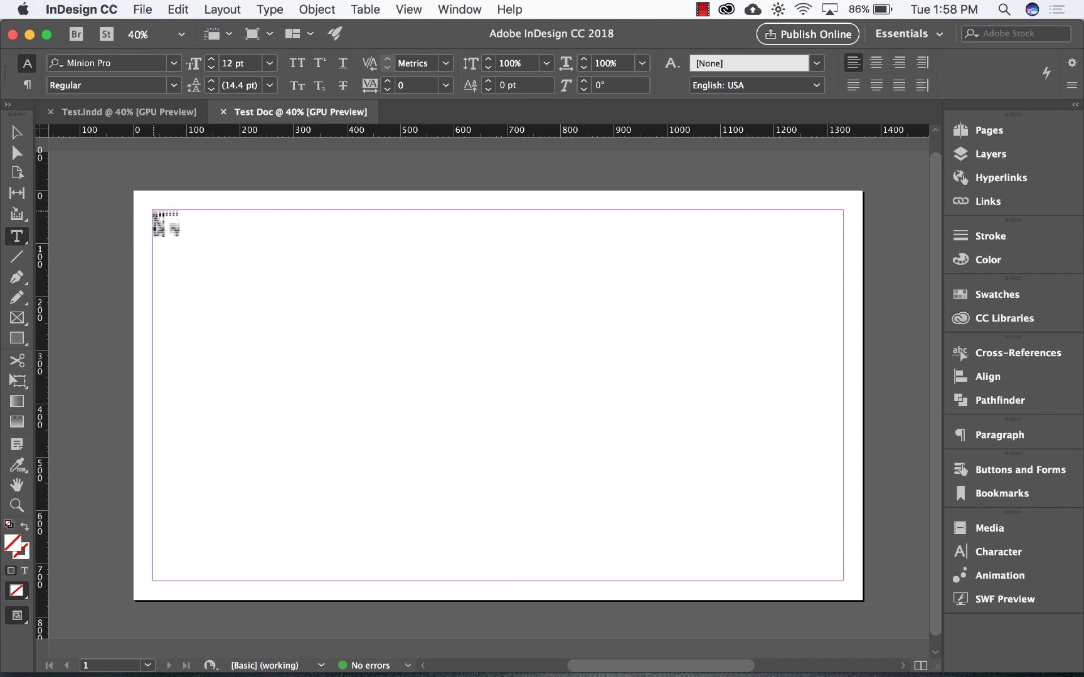
pyautogui.moveTo(153, 211); pyautogui.dragTo(501, 266)
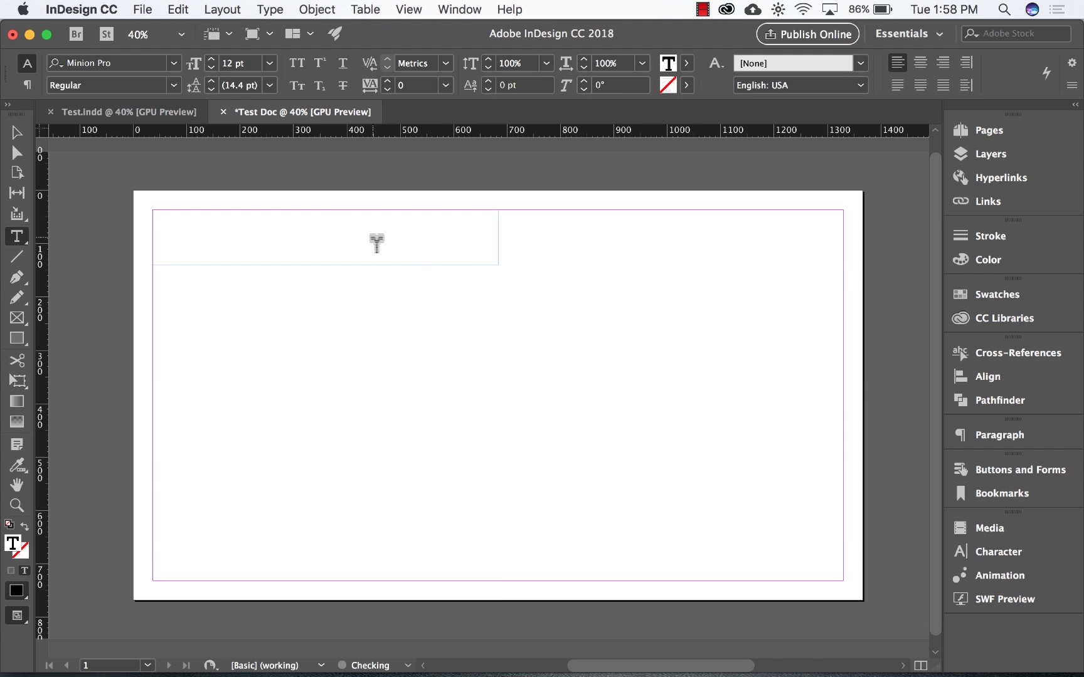
pyautogui.write('TITLE')
pyautogui.press('Escape')
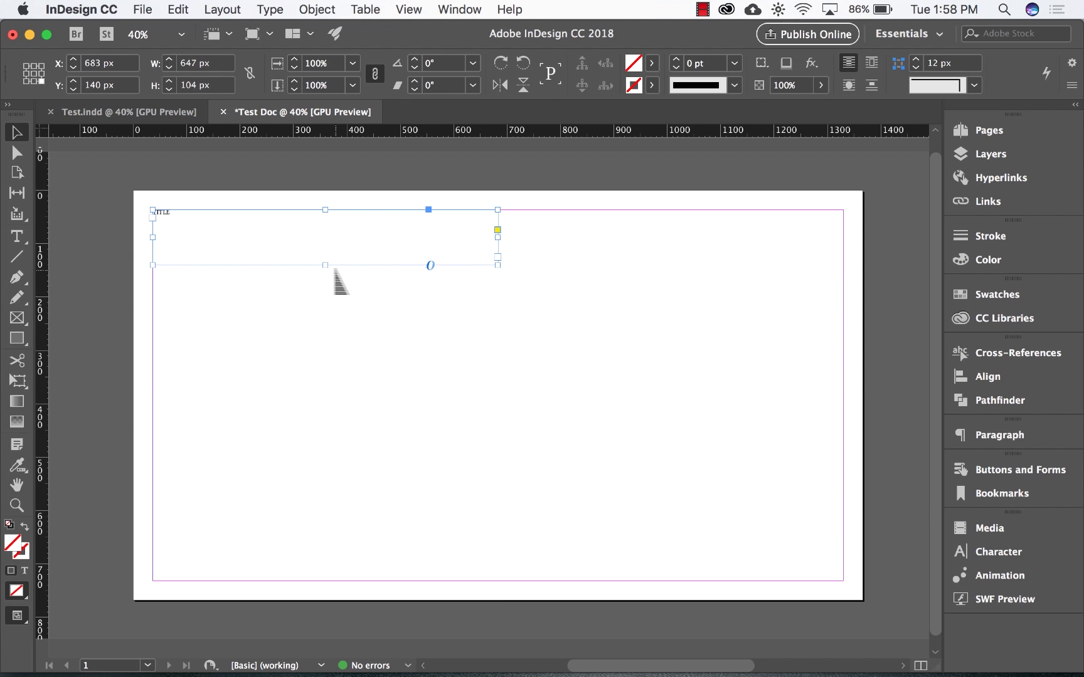
pyautogui.moveTo(325, 266); pyautogui.dragTo(327, 230)
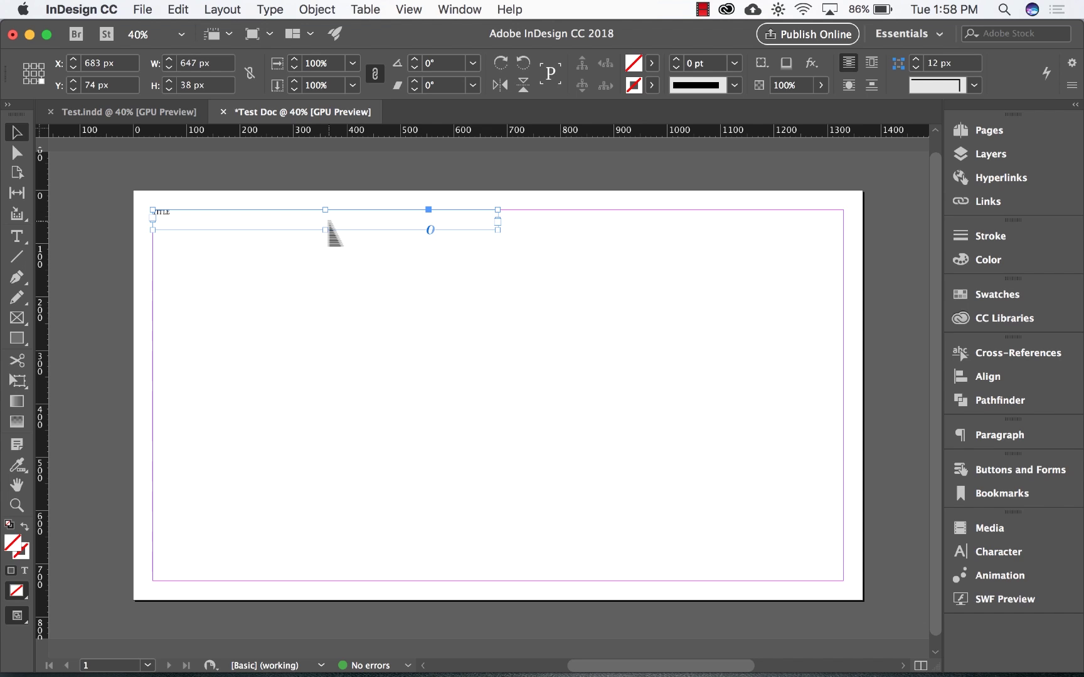
# - Duplicate the title frame into two side-by-side frames below it and replace their text with COLUMN 1 and COLUMN 2
pyautogui.moveTo(331, 232); pyautogui.dragTo(495, 408)
pyautogui.moveTo(258, 263); pyautogui.dragTo(561, 261)
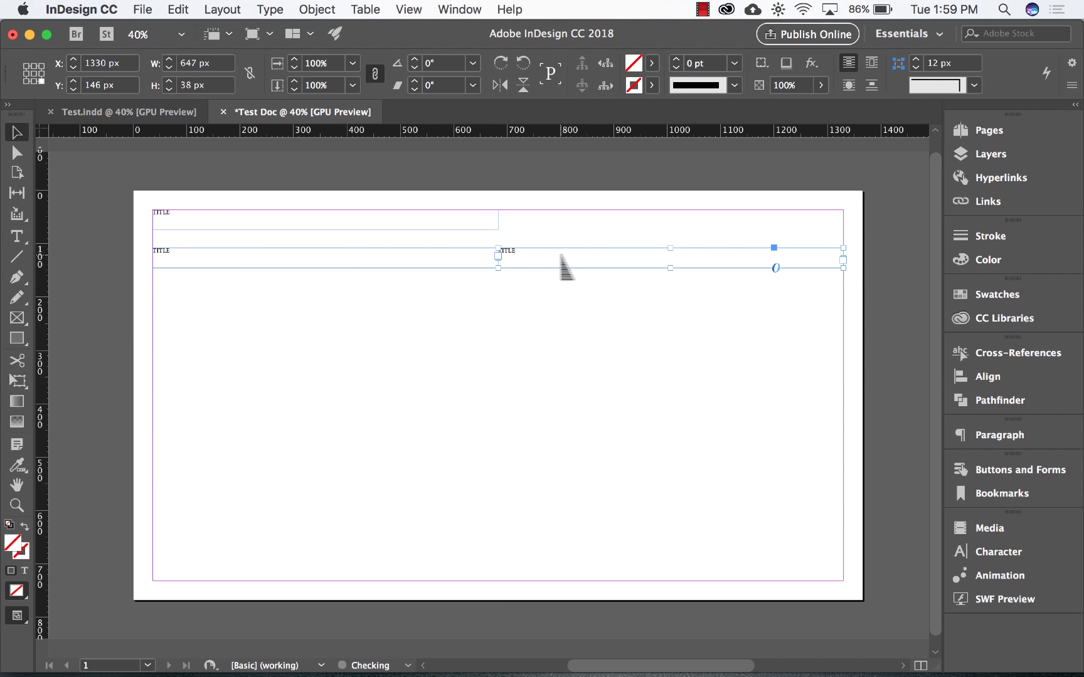
pyautogui.doubleClick(218, 259)
pyautogui.press('super+a')
pyautogui.write('COLUMN 1')
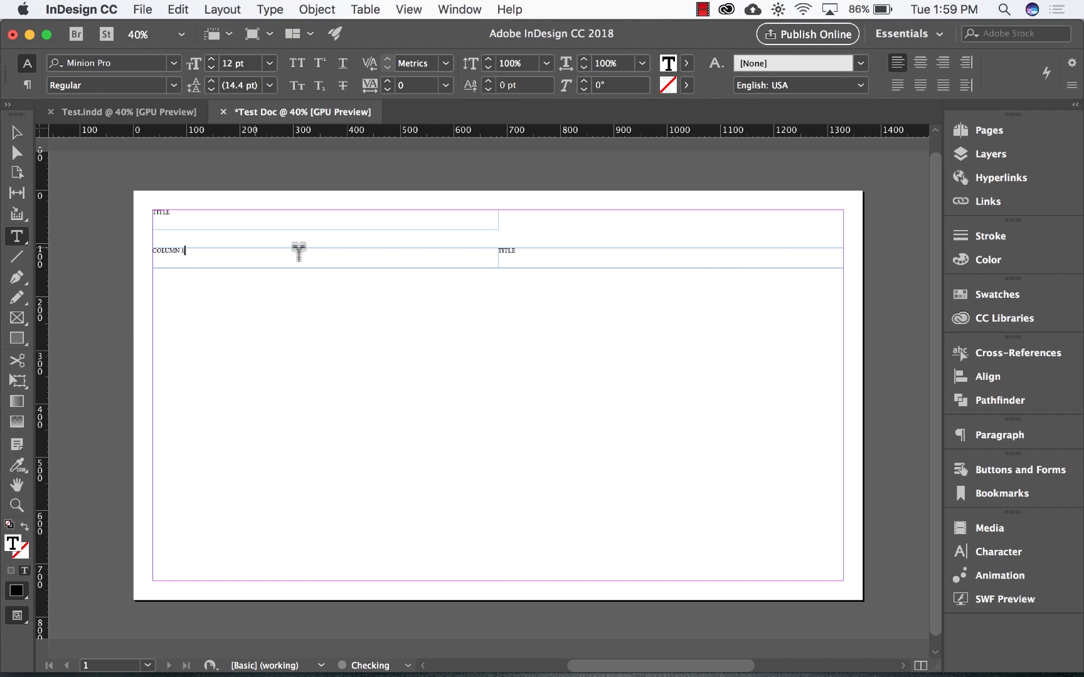
pyautogui.doubleClick(508, 252)
pyautogui.write('COLUMN 2')
pyautogui.press('Escape')
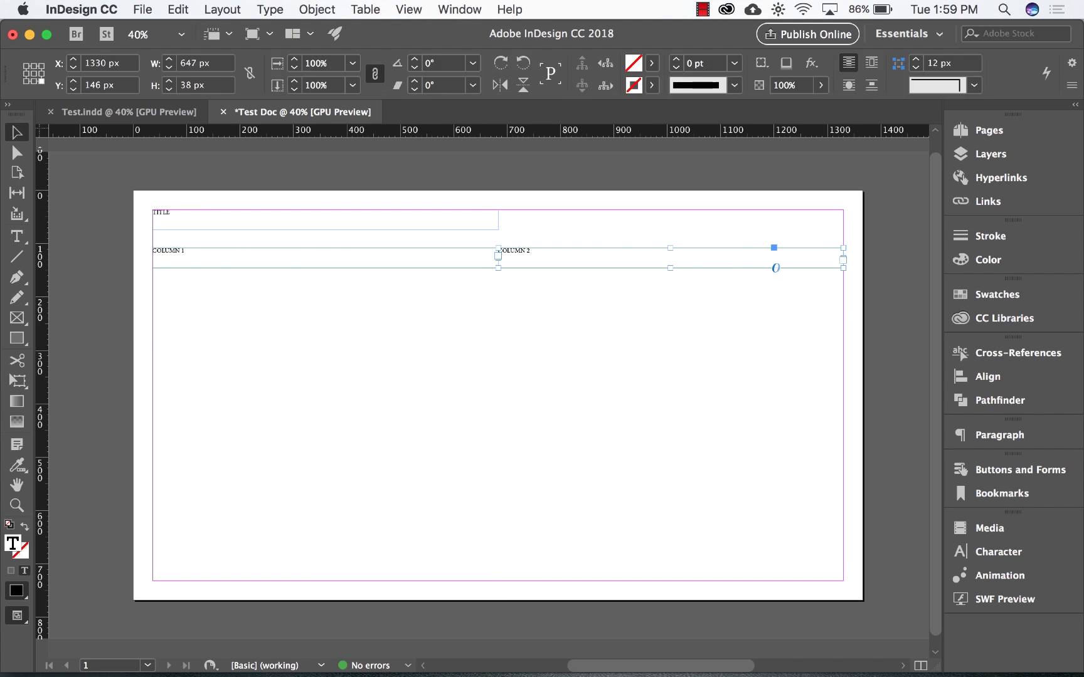
pyautogui.click(306, 327)
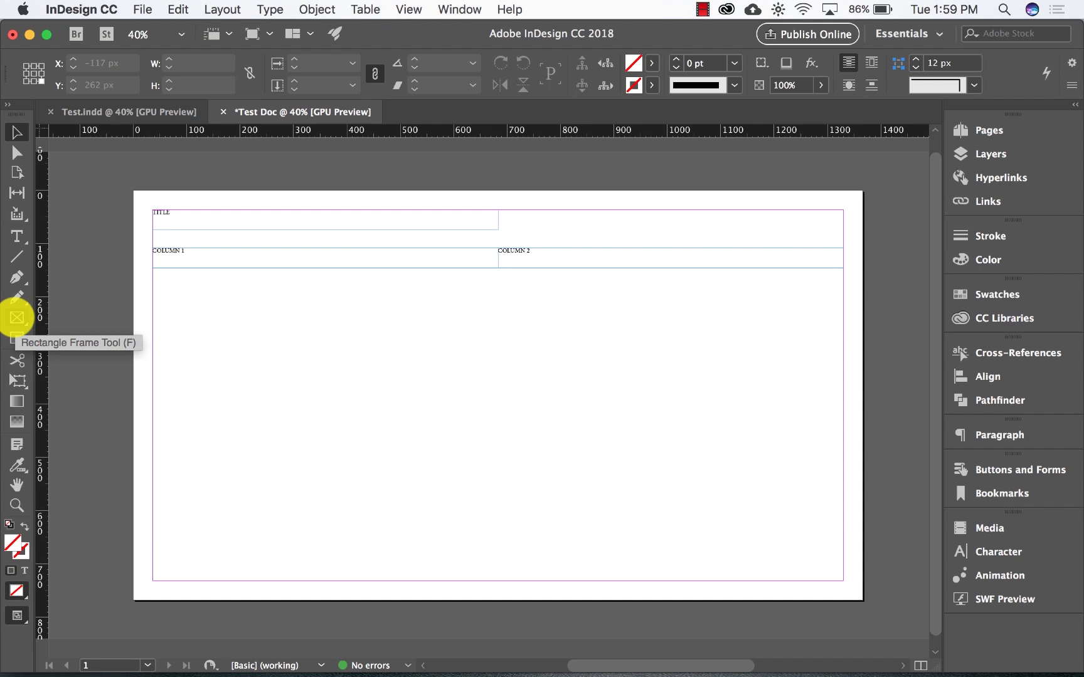
# - Draw a rectangular image frame in the page's lower-left corner and enlarge it to about 359.5 px wide and 230 px high
pyautogui.click(16, 317)
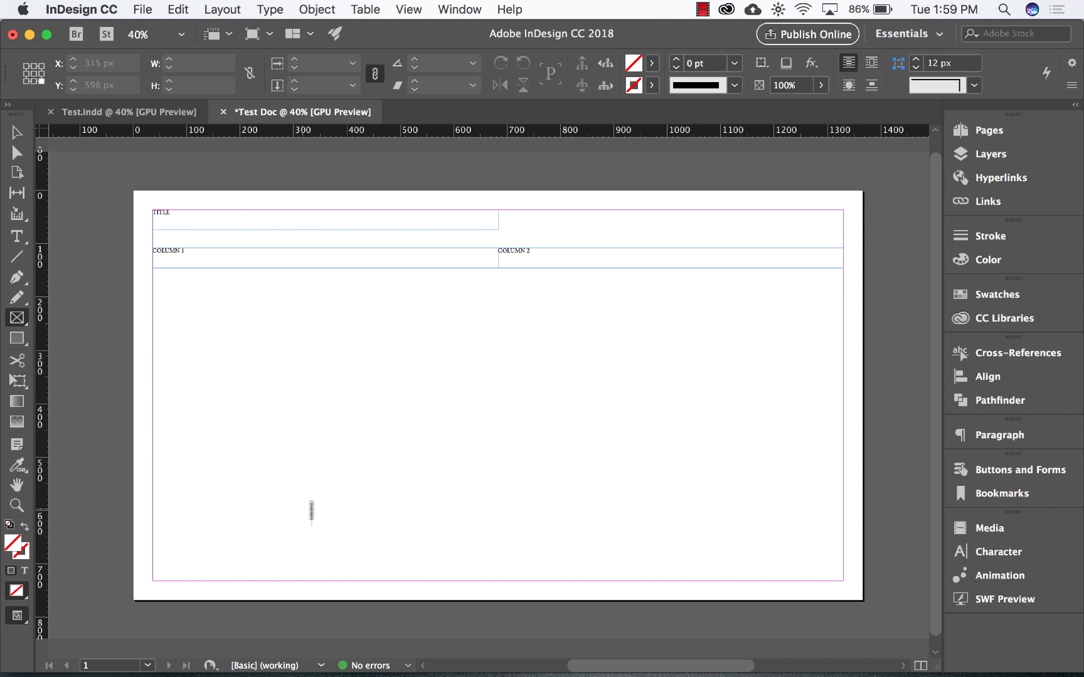
pyautogui.moveTo(314, 492); pyautogui.dragTo(133, 600)
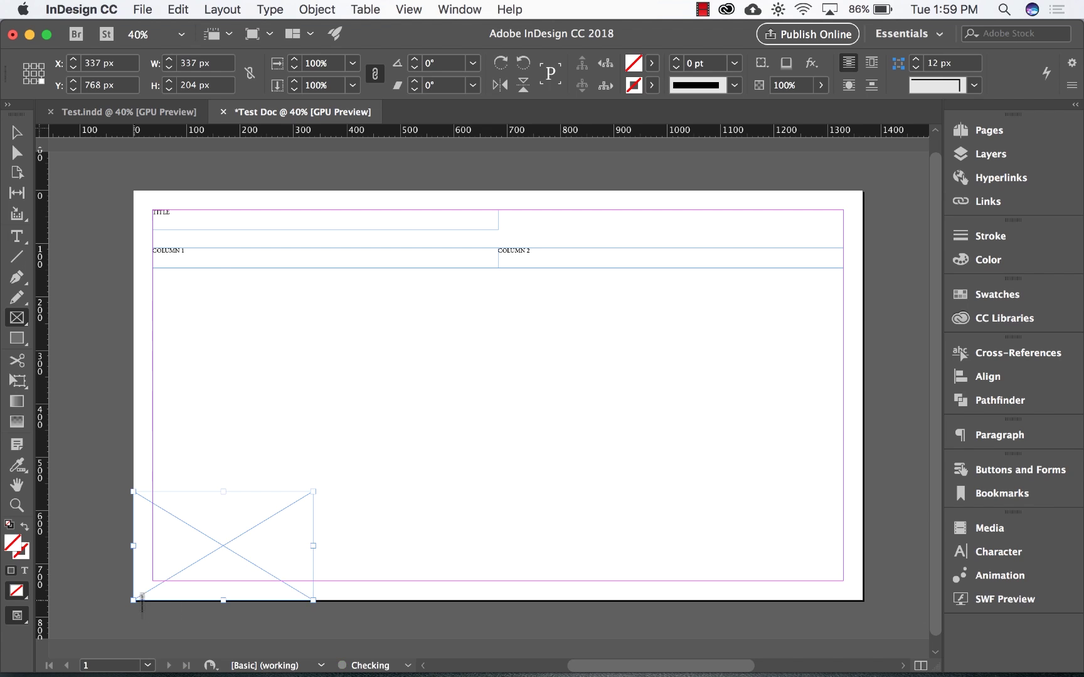
pyautogui.press('v')
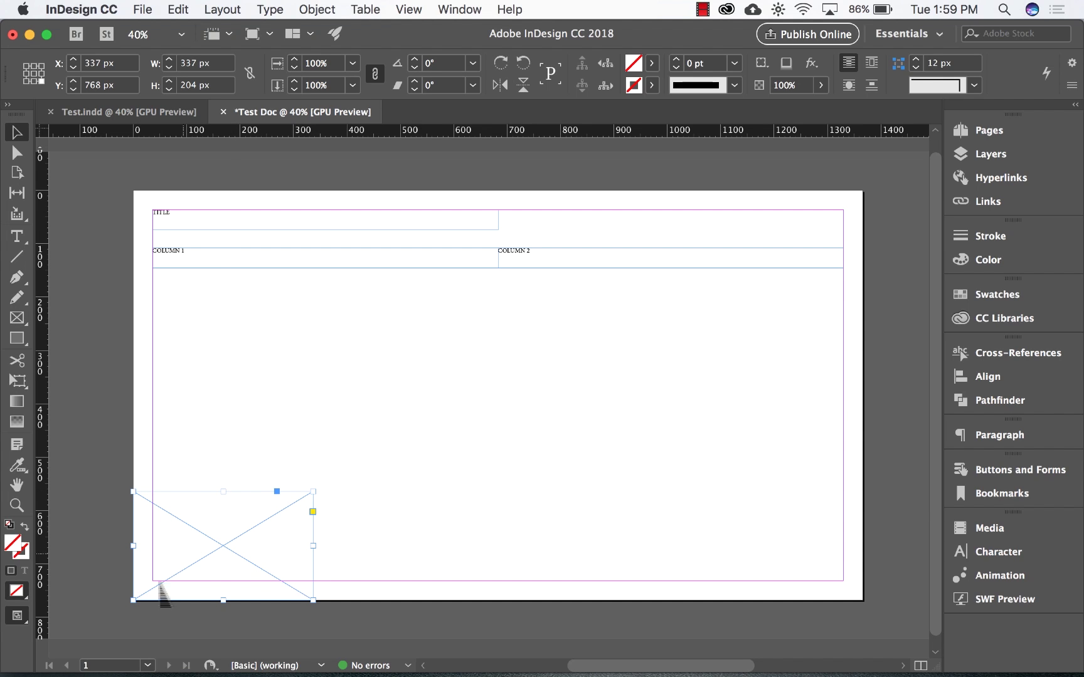
pyautogui.moveTo(223, 492); pyautogui.dragTo(223, 478)
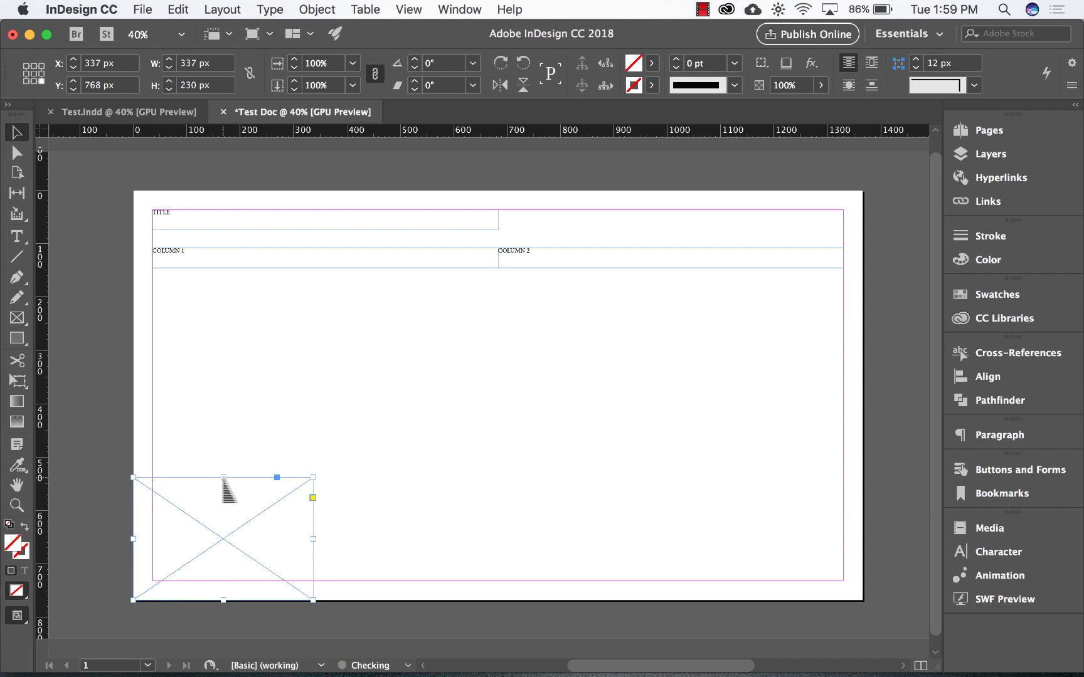
pyautogui.moveTo(312, 541)
pyautogui.mouseDown()
pyautogui.moveTo(380, 542)
pyautogui.moveTo(326, 539)
pyautogui.mouseUp()
# - Extend the COLUMN 1 and COLUMN 2 text frames down to the image frame's upper edge, about 430 px high
pyautogui.click(333, 266)
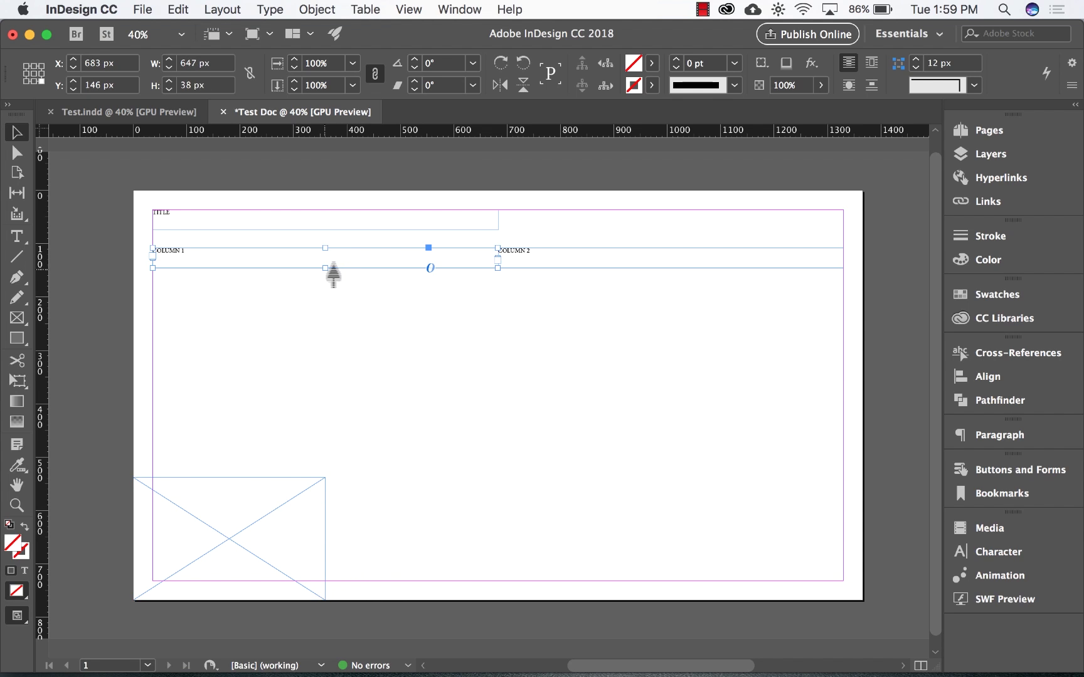
pyautogui.moveTo(334, 271); pyautogui.dragTo(320, 484)
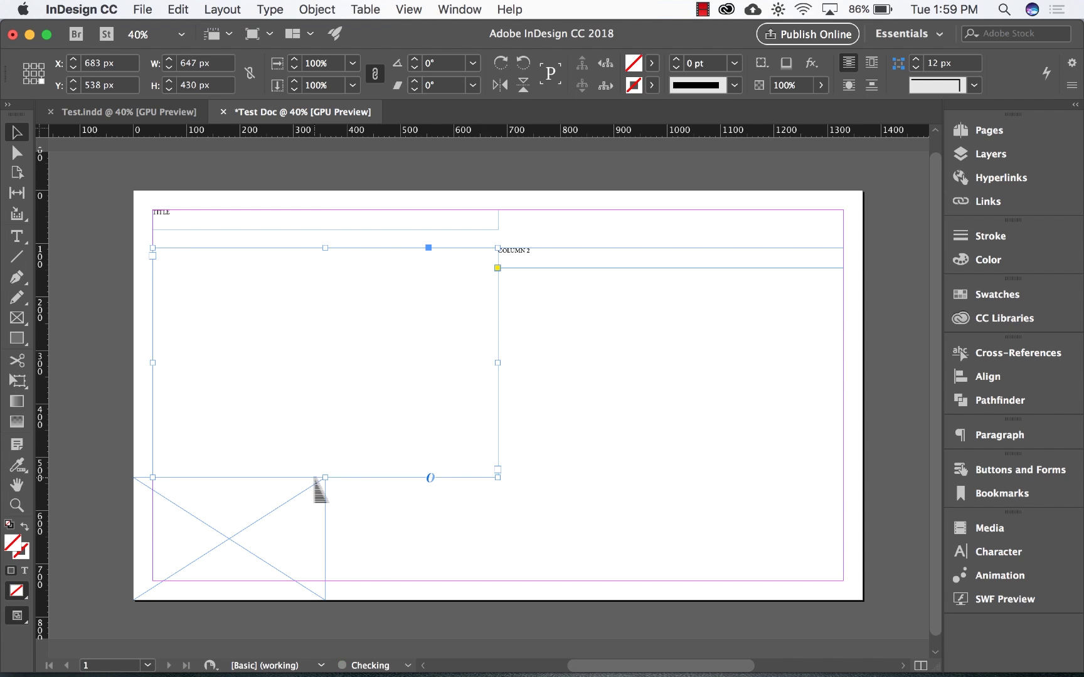
pyautogui.click(640, 268)
pyautogui.moveTo(681, 268); pyautogui.dragTo(677, 478)
# - Place a copy of the image frame directly beside the first and narrow it to about 323.5 px, ending at the page's centre
pyautogui.click(290, 537)
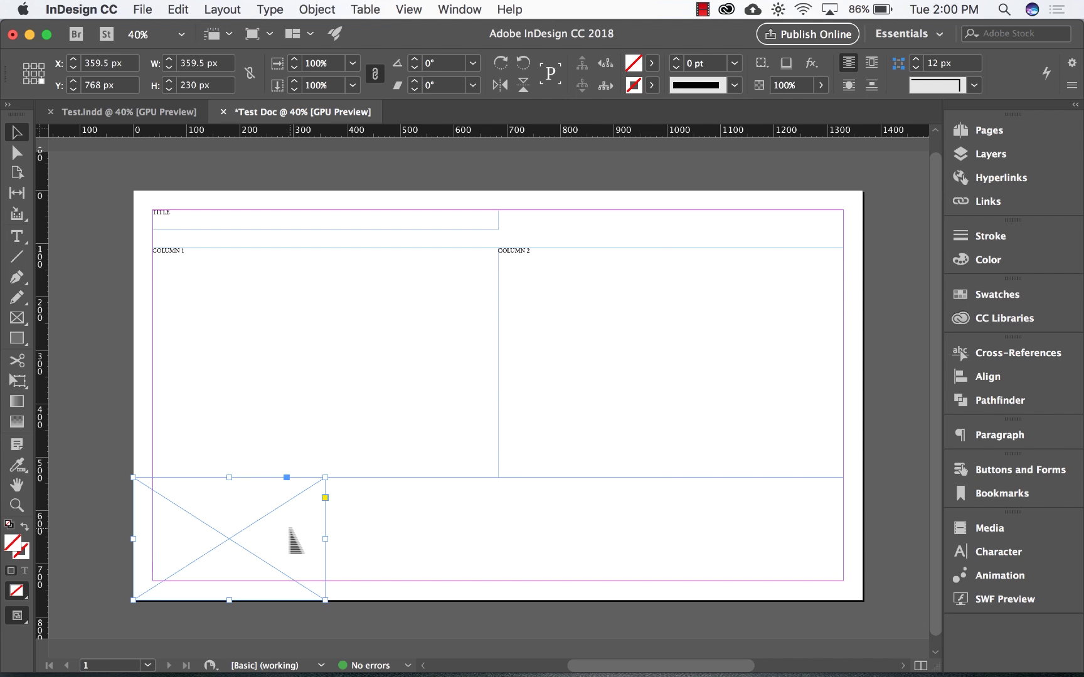
pyautogui.press('super+v')
pyautogui.moveTo(481, 395); pyautogui.dragTo(406, 532)
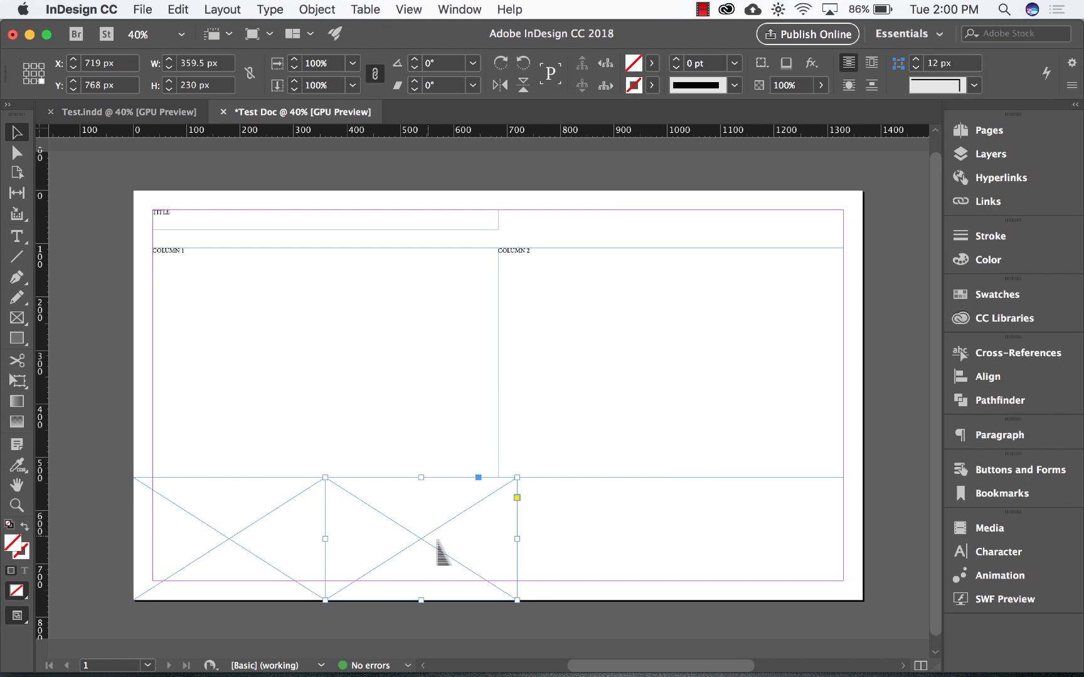
pyautogui.moveTo(517, 539); pyautogui.dragTo(498, 539)
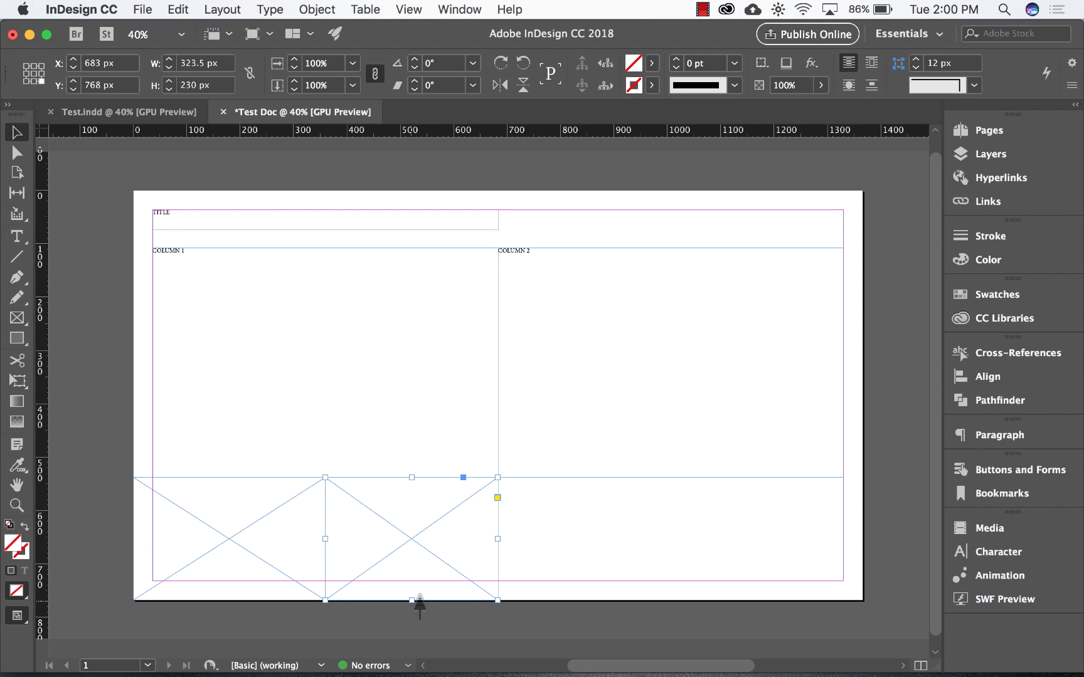
# - Halve the second image frame's height to 115 px and place a copy of it directly below
pyautogui.moveTo(419, 604); pyautogui.dragTo(421, 542)
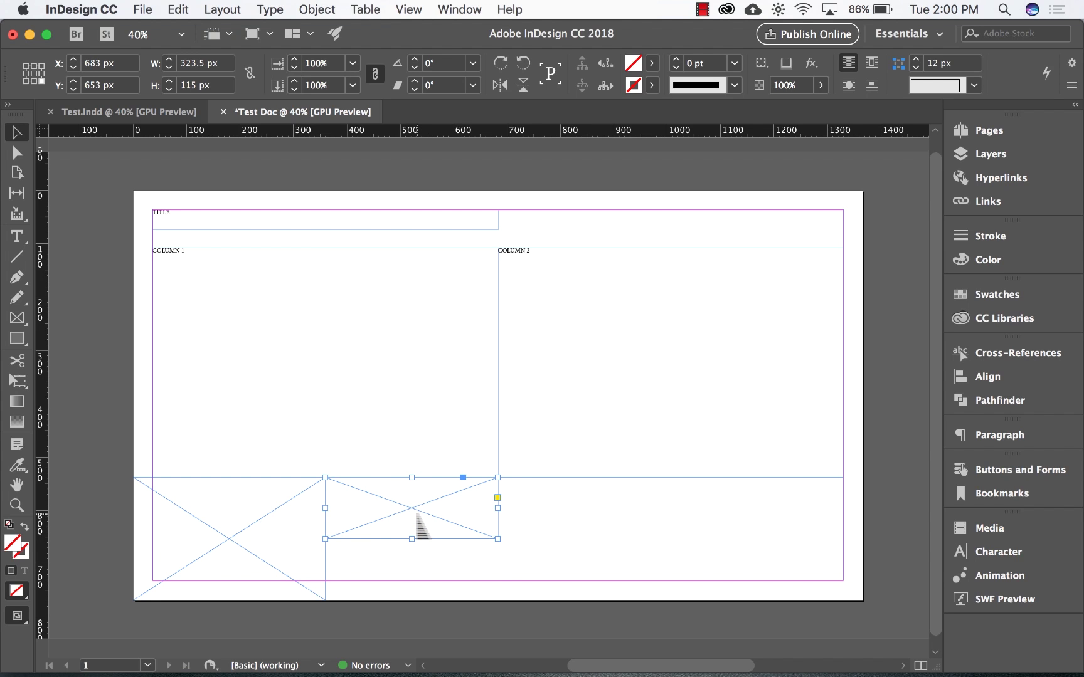
pyautogui.press('super+v')
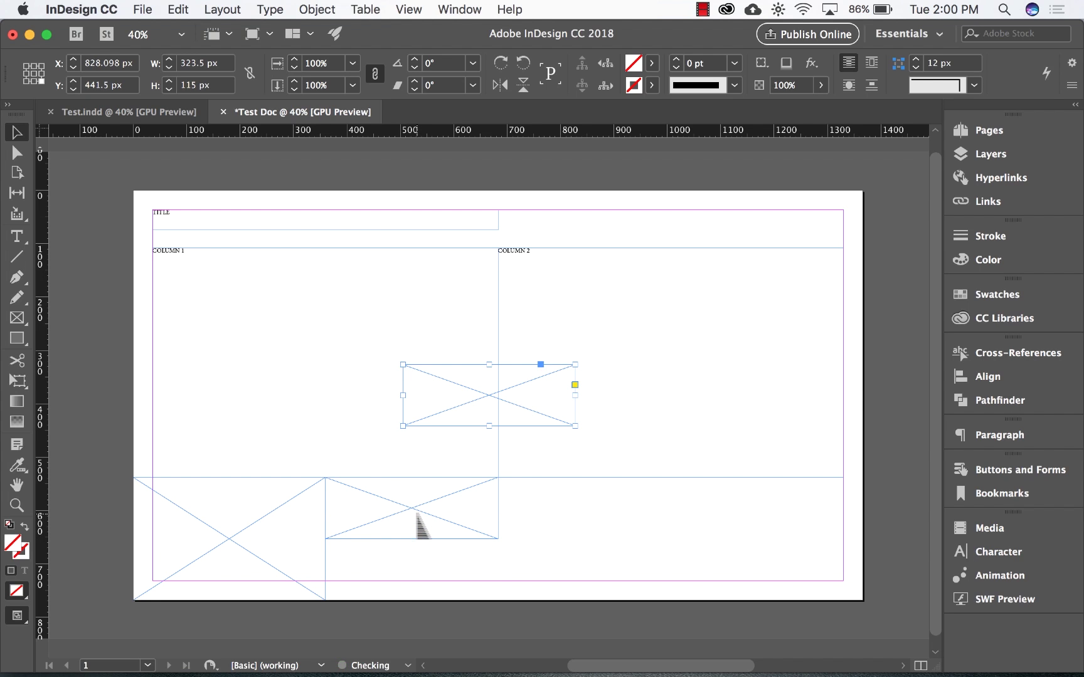
pyautogui.moveTo(492, 407); pyautogui.dragTo(415, 573)
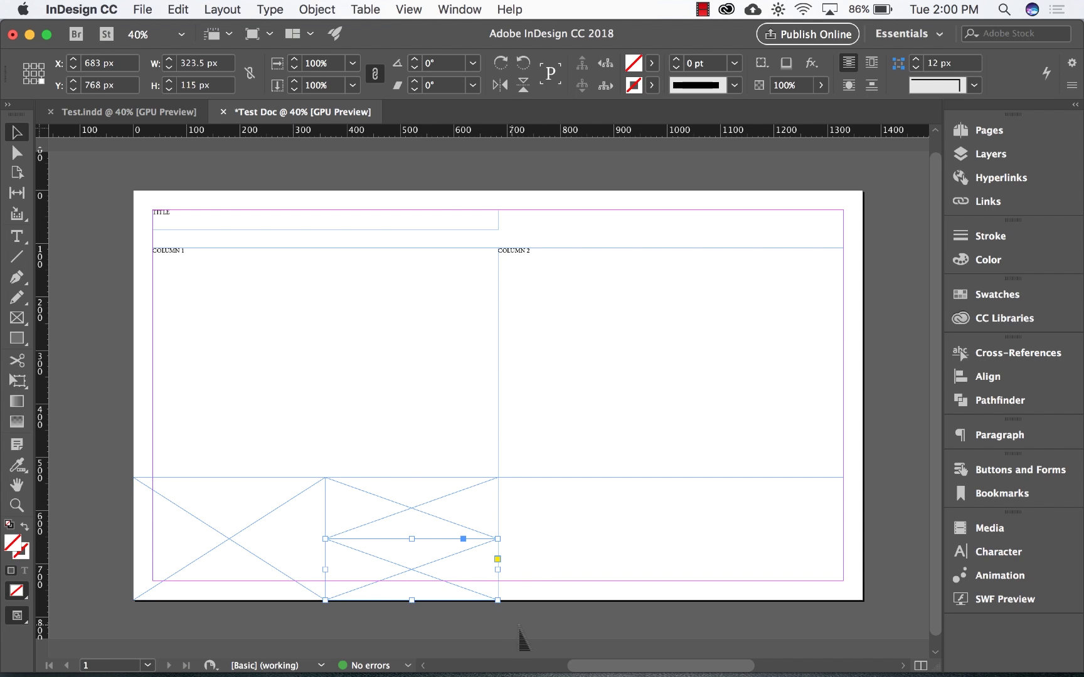
# - Copy all three image frames and place the copies directly beside them so the row spans the full page width
pyautogui.click(521, 622)
pyautogui.moveTo(520, 618); pyautogui.dragTo(111, 514)
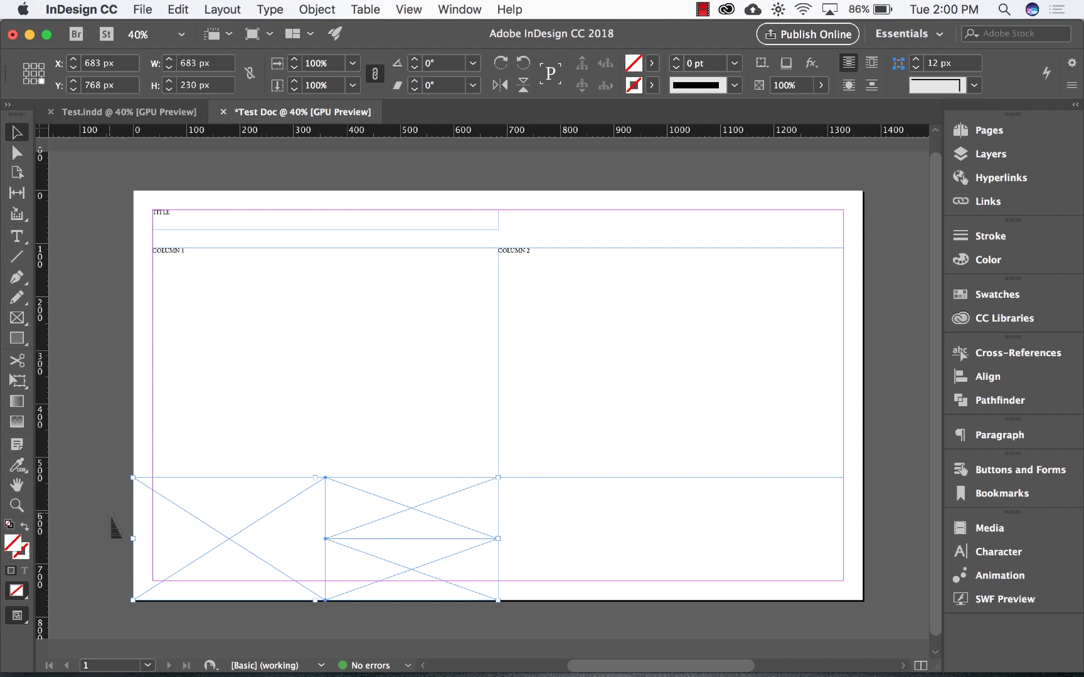
pyautogui.hotkey('ctrl', 'c')
pyautogui.hotkey('ctrl', 'v')
pyautogui.moveTo(408, 397); pyautogui.dragTo(596, 546)
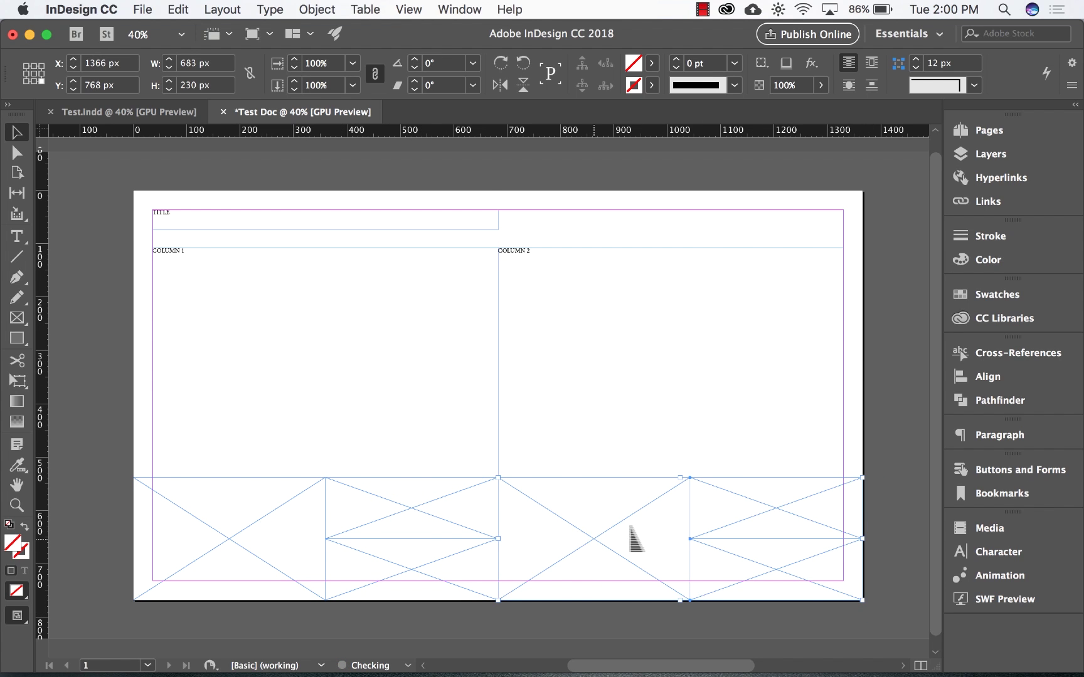
pyautogui.click(897, 523)
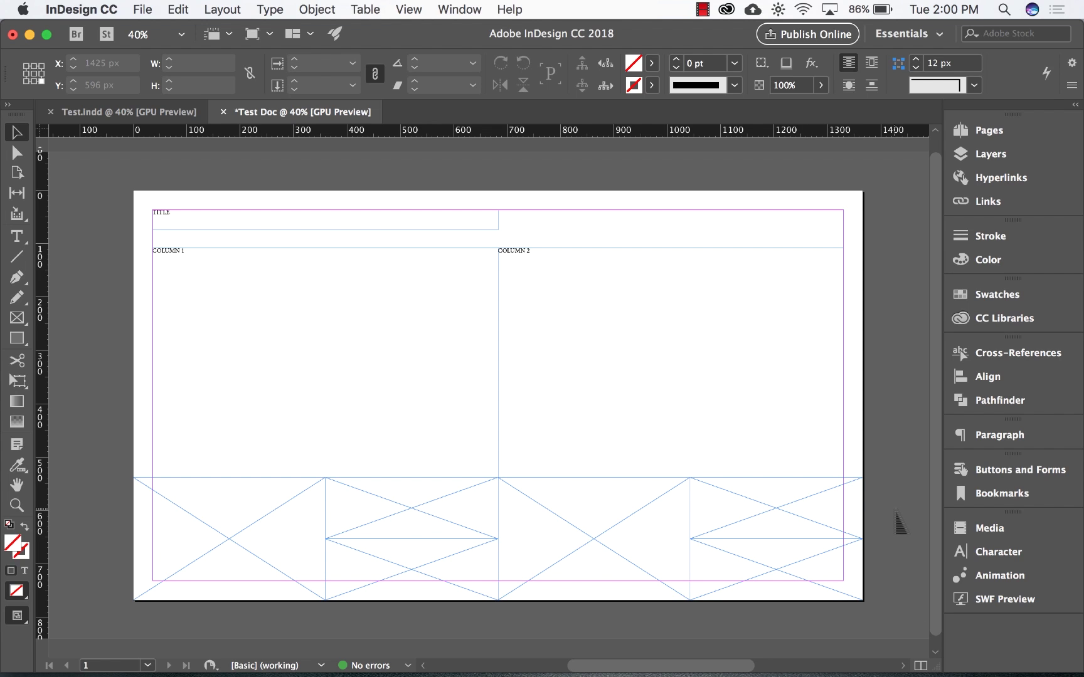
# - Raise the upper edge of the whole image frame row and shorten both column text frames to about 366 px high
pyautogui.moveTo(897, 508); pyautogui.dragTo(94, 624)
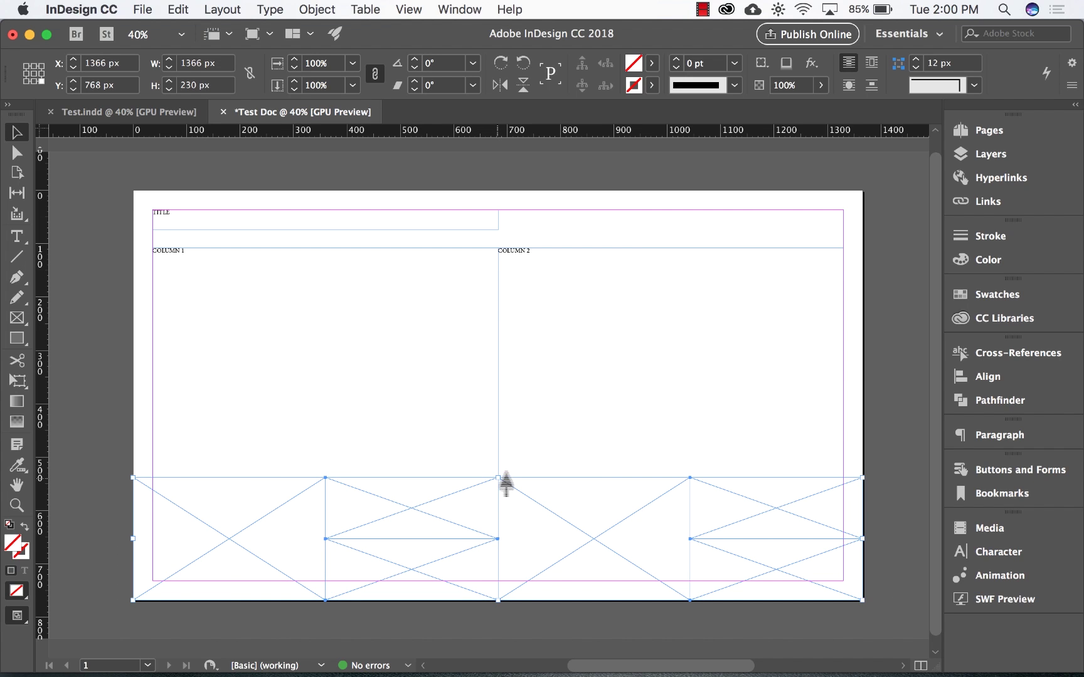
pyautogui.moveTo(502, 479); pyautogui.dragTo(505, 437)
pyautogui.click(459, 416)
pyautogui.click(903, 435)
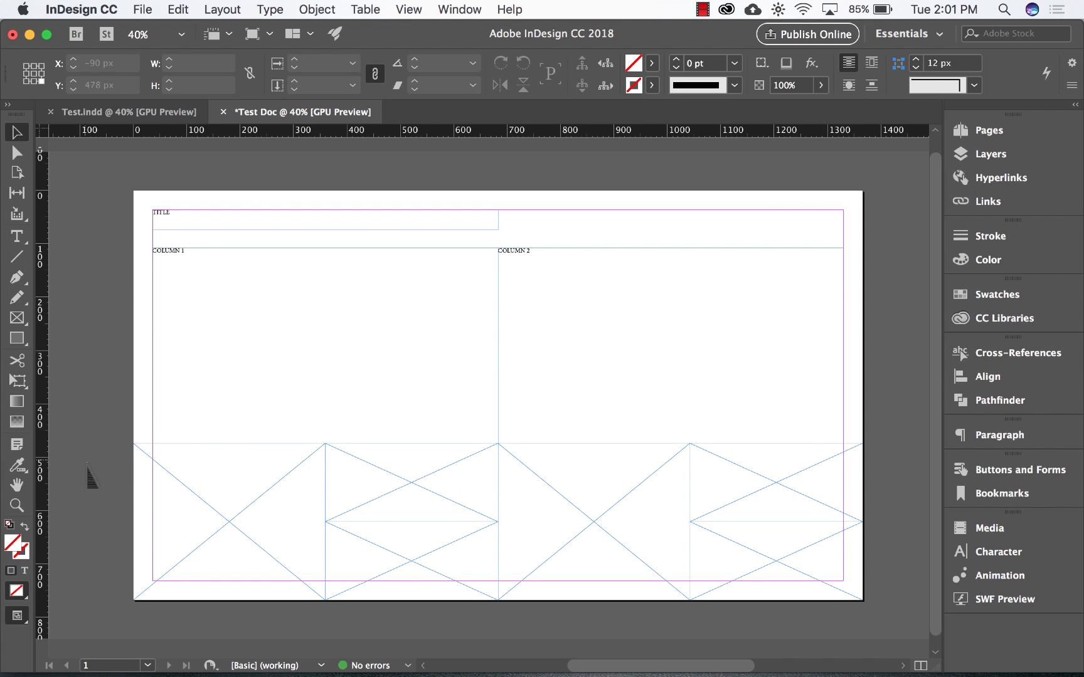
# - Lower the upper edge of the whole image frame row to leave a gap of about 40 px below the text columns
pyautogui.moveTo(86, 463); pyautogui.dragTo(881, 556)
pyautogui.moveTo(508, 447); pyautogui.dragTo(508, 467)
pyautogui.click(101, 431)
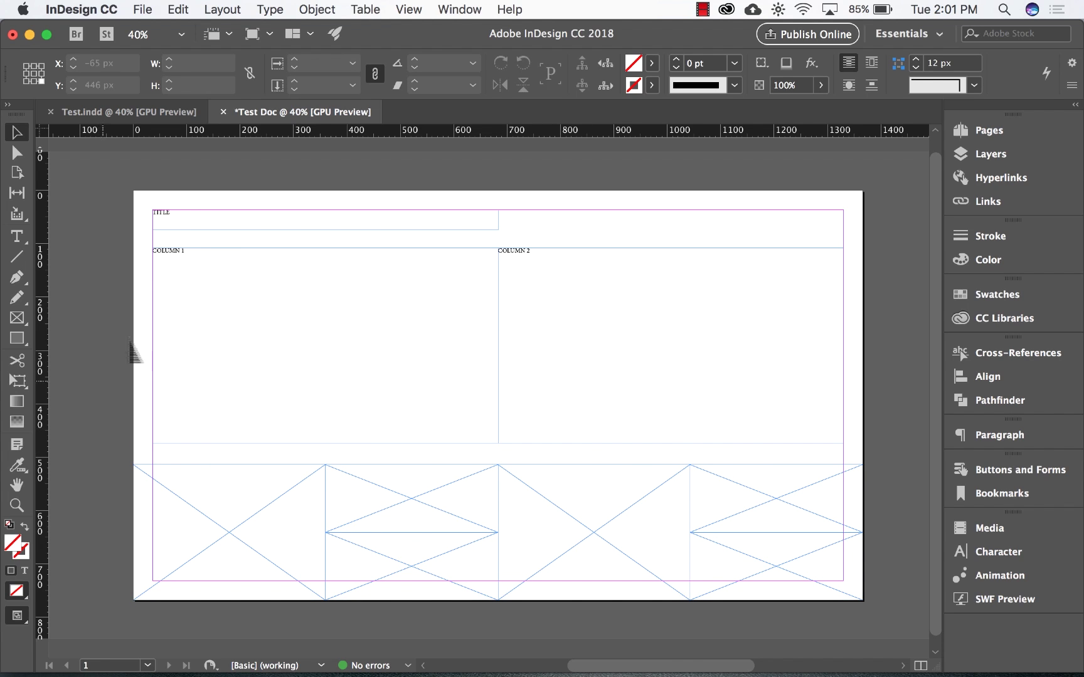
# - Replace the title text with "STORY & VISUALS ACME, INC. | The Widget"
pyautogui.doubleClick(197, 221)
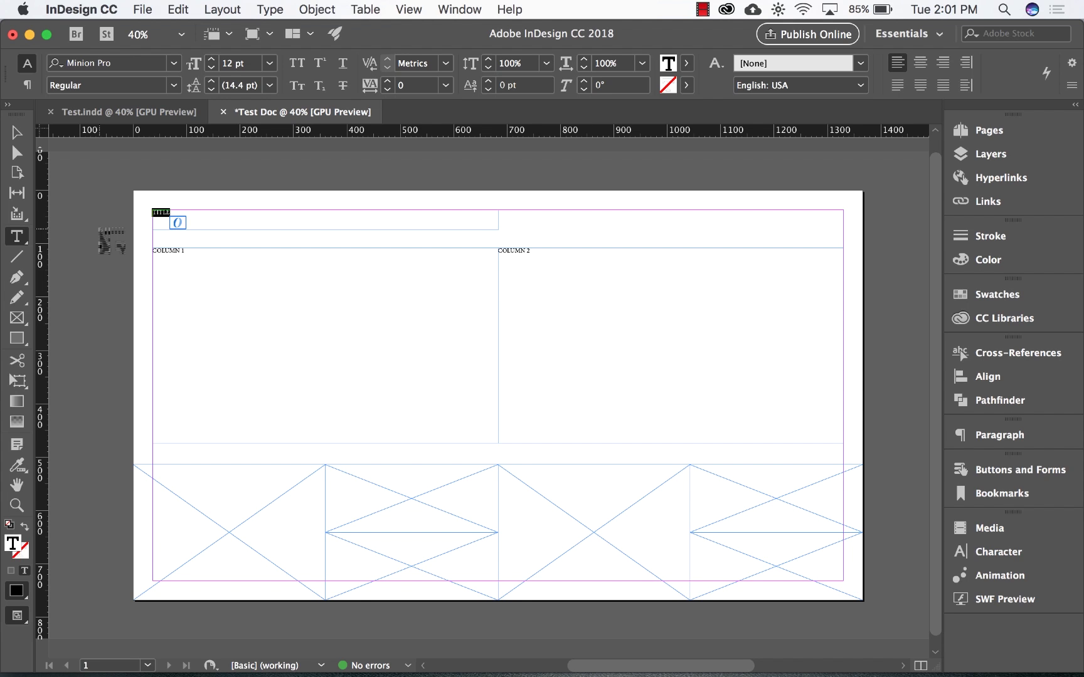
pyautogui.write('STORY & VISUALS')
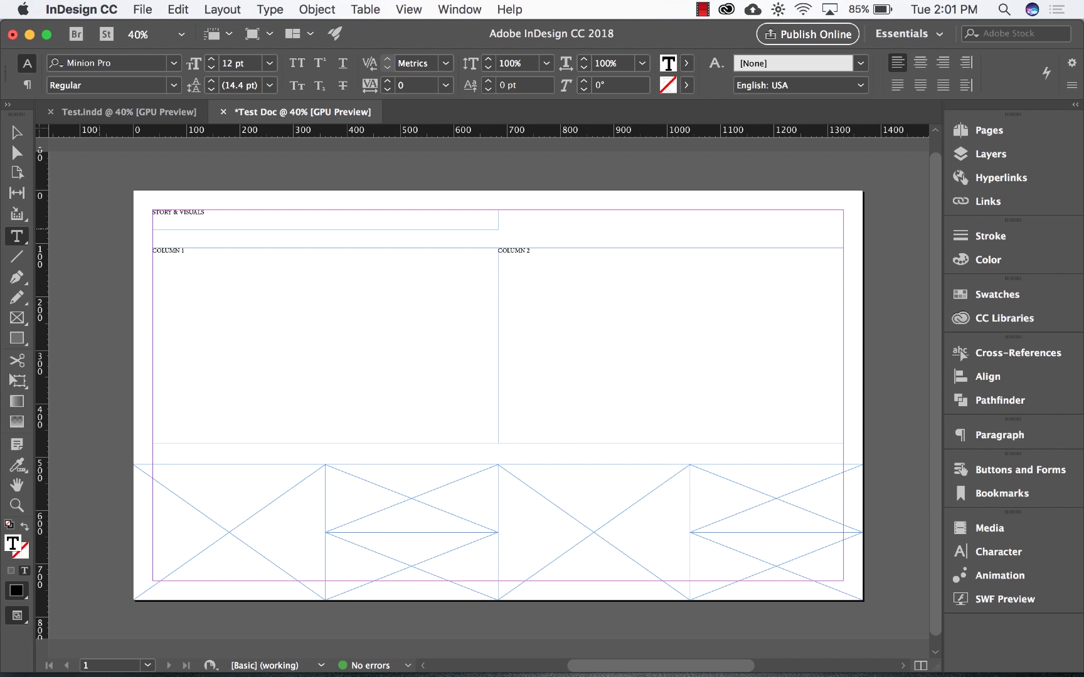
pyautogui.write('ACME, INC. | The Widget')
# - Set the "STORY & VISUALS" part of the title in the DIN Condensed font
pyautogui.click(241, 213)
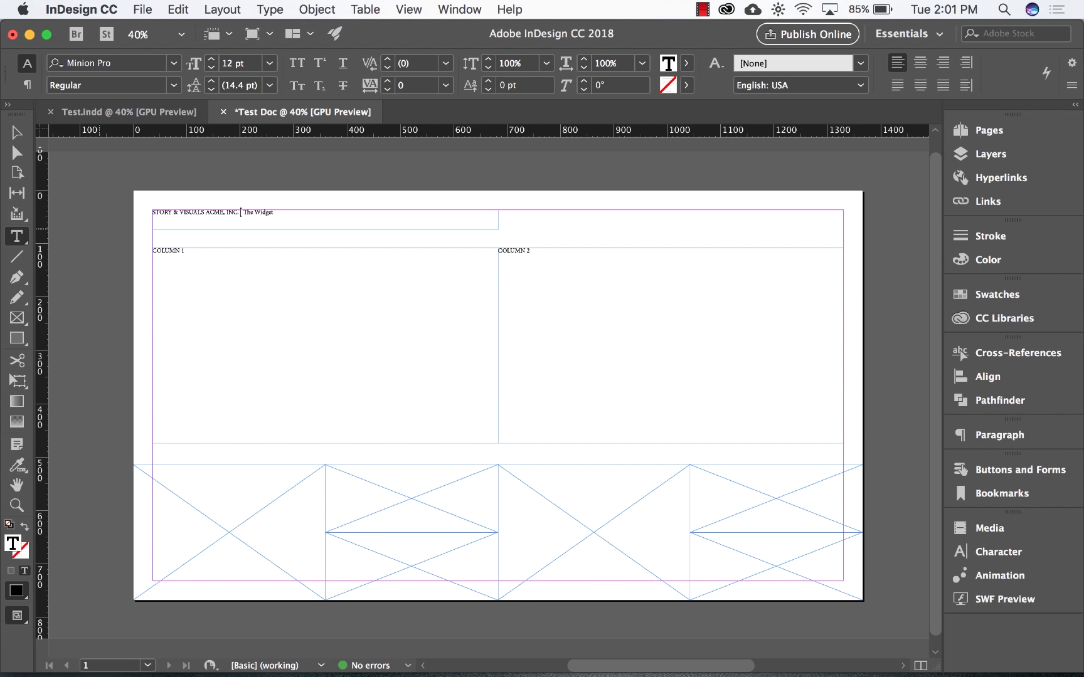
pyautogui.hotkey('shift', 'Home')
pyautogui.press('super+6')
pyautogui.write('DIN')
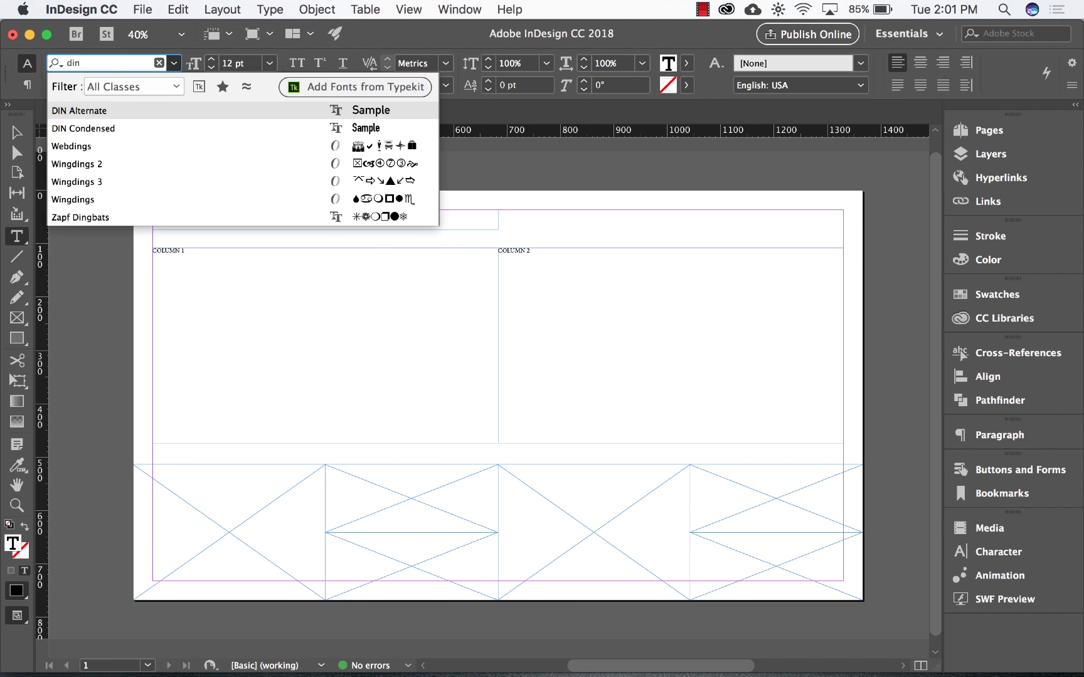
pyautogui.press('Down')
pyautogui.press('Return')
# - Set "ACME, INC. | The Widget" in Roboto Light and italicize "The Widget"
pyautogui.moveTo(190, 221); pyautogui.dragTo(258, 217)
pyautogui.press('super+6')
pyautogui.write('roboto')
pyautogui.press('Return')
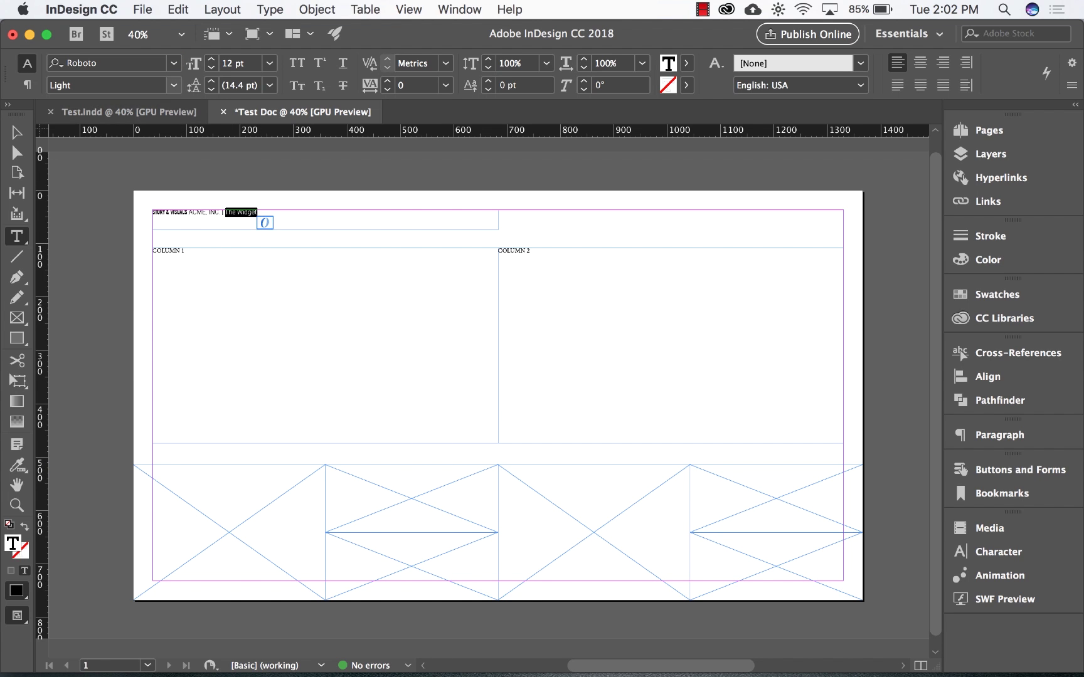
pyautogui.press('super+shift+i')
pyautogui.press('super+z')
pyautogui.press('super+z')
pyautogui.press('super+z')
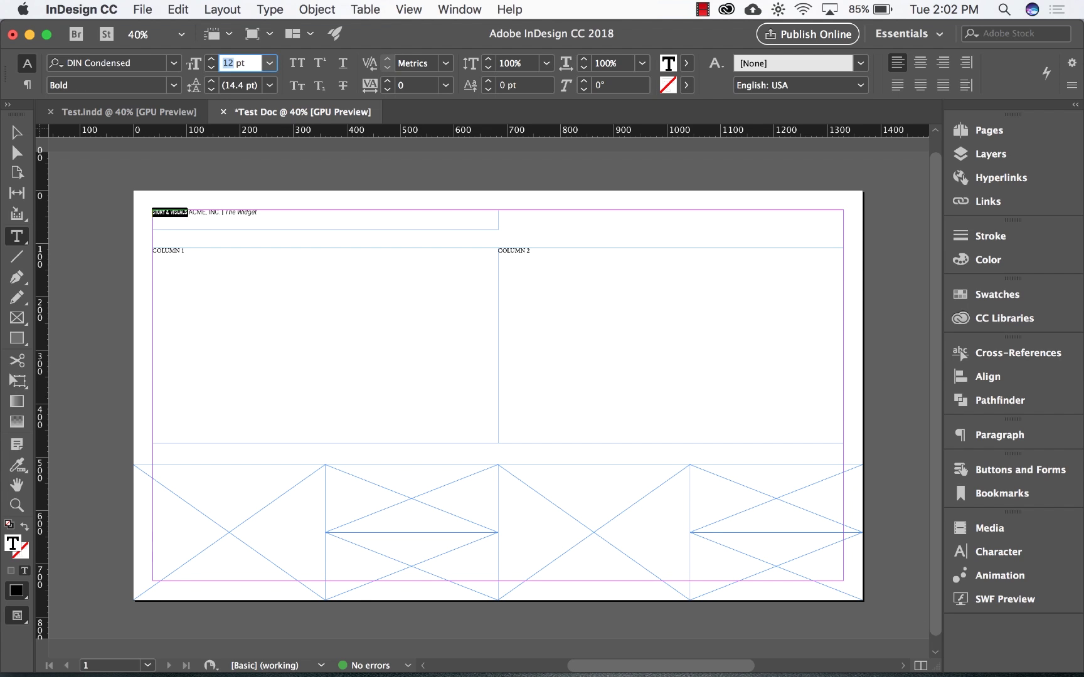
# - Enlarge "STORY & VISUALS" in the title and set "ACME, INC. | The Widget" to 15 pt
pyautogui.press('Right')
pyautogui.hotkey('shift', 'Right')
pyautogui.hotkey('shift', 'Right')
pyautogui.hotkey('shift', 'Right')
pyautogui.hotkey('shift', 'Right')
pyautogui.hotkey('shift', 'Right')
pyautogui.hotkey('shift', 'Right')
pyautogui.hotkey('shift', 'Right')
pyautogui.hotkey('shift', 'Right')
pyautogui.hotkey('shift', 'Right')
pyautogui.hotkey('shift', 'Right')
pyautogui.hotkey('shift', 'Right')
pyautogui.hotkey('shift', 'Right')
pyautogui.hotkey('shift', 'Right')
pyautogui.hotkey('shift', 'Right')
pyautogui.hotkey('shift', 'Right')
pyautogui.hotkey('shift', 'Right')
pyautogui.hotkey('shift', 'Right')
pyautogui.hotkey('shift', 'Right')
pyautogui.hotkey('shift', 'Right')
pyautogui.hotkey('shift', 'Right')
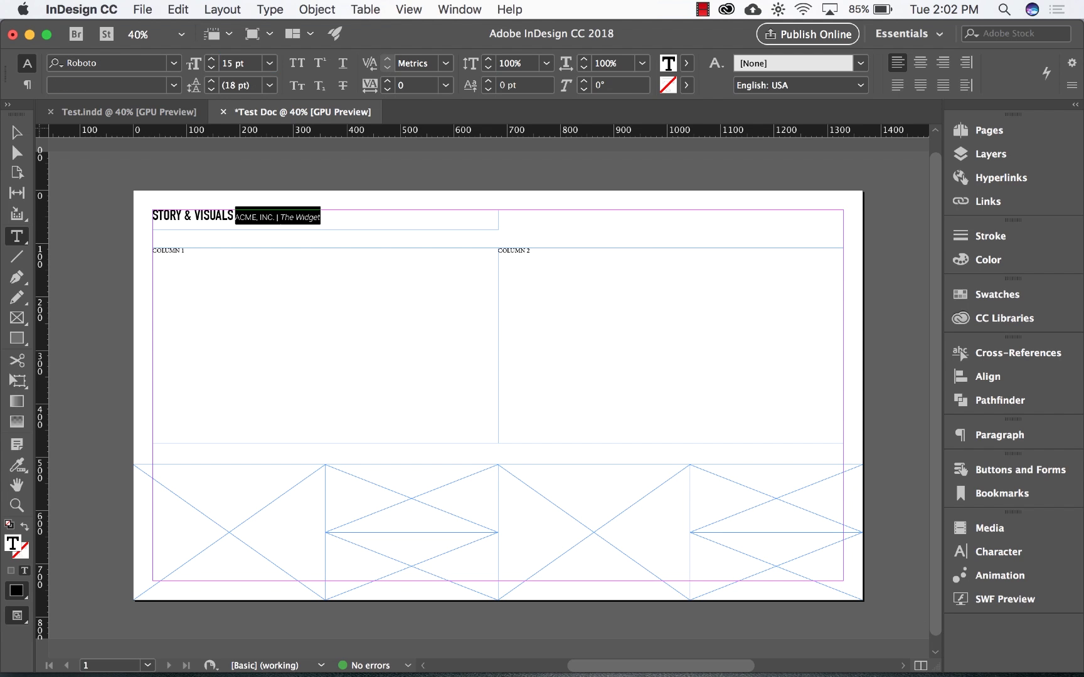
pyautogui.press('Escape')
pyautogui.click(213, 293)
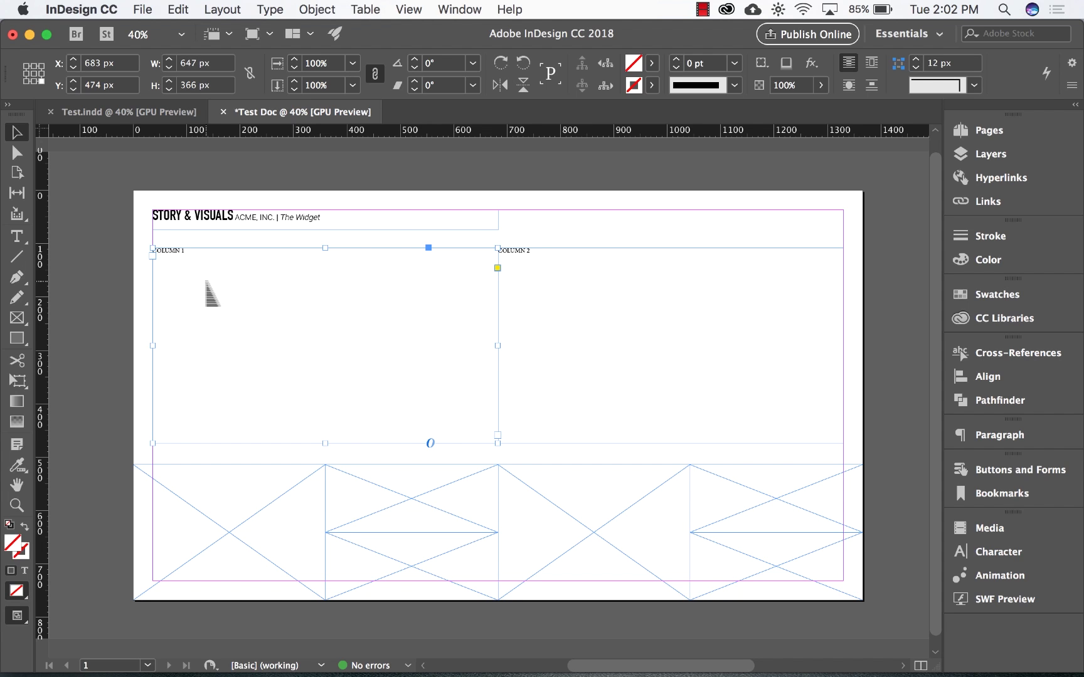
pyautogui.moveTo(206, 282); pyautogui.dragTo(609, 342)
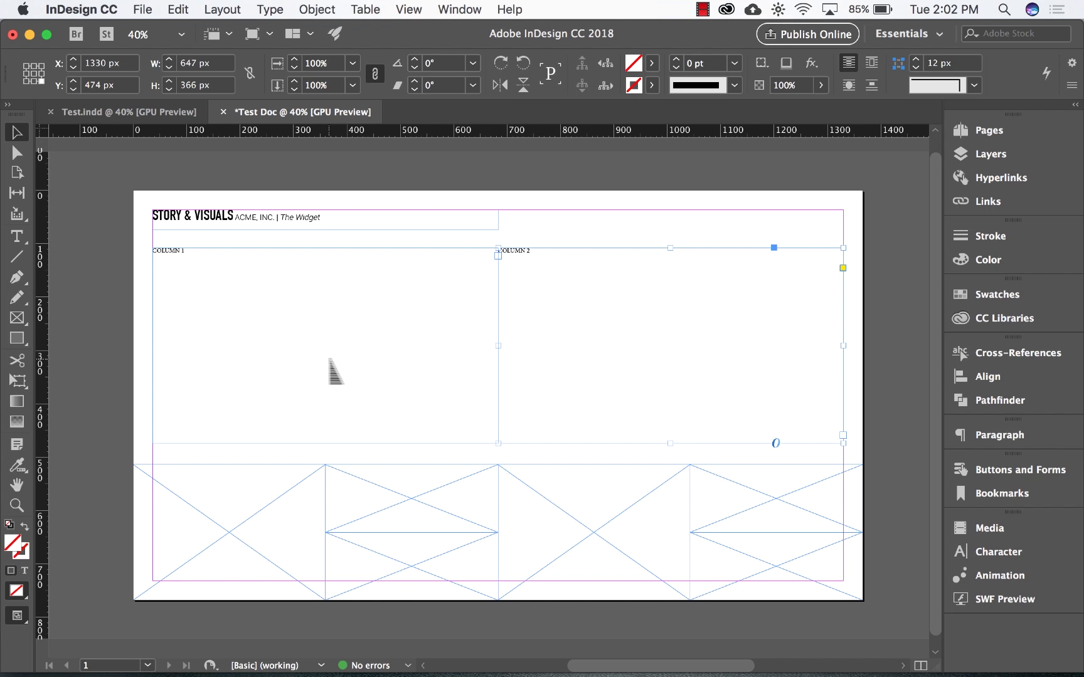
pyautogui.click(336, 372)
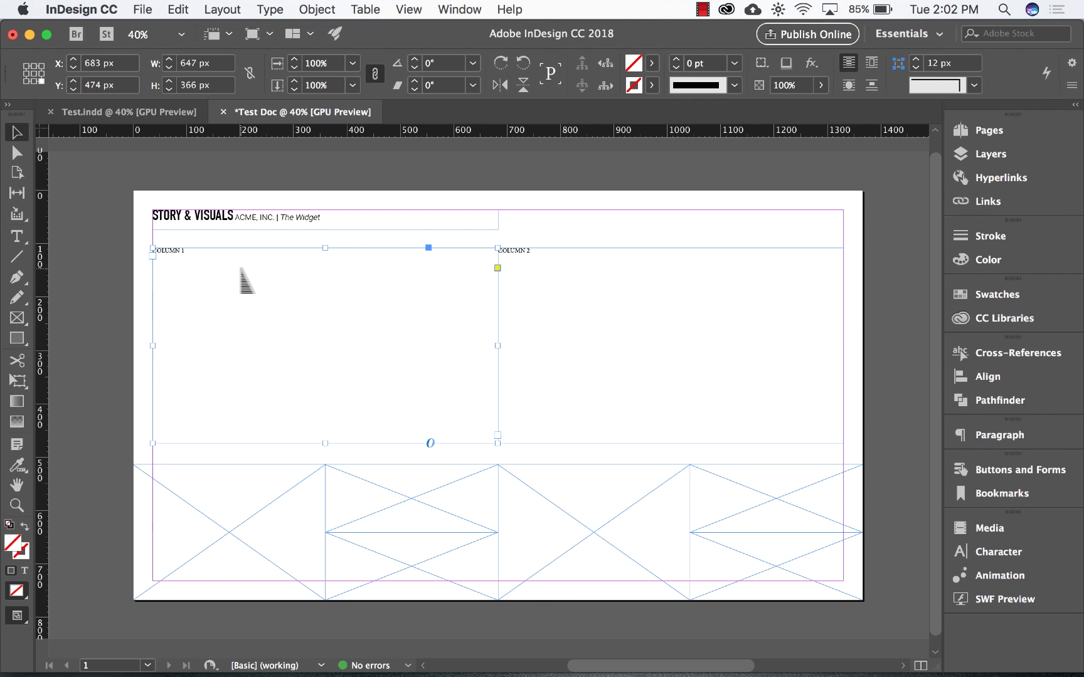
# - Replace COLUMN 1 with the headings "WHAT IS THE IDEA? HOW DOES IT UNFOLD?" and "HOW WILL IT BE FILMED?" in 15 pt DIN Condensed Bold
pyautogui.doubleClick(247, 280)
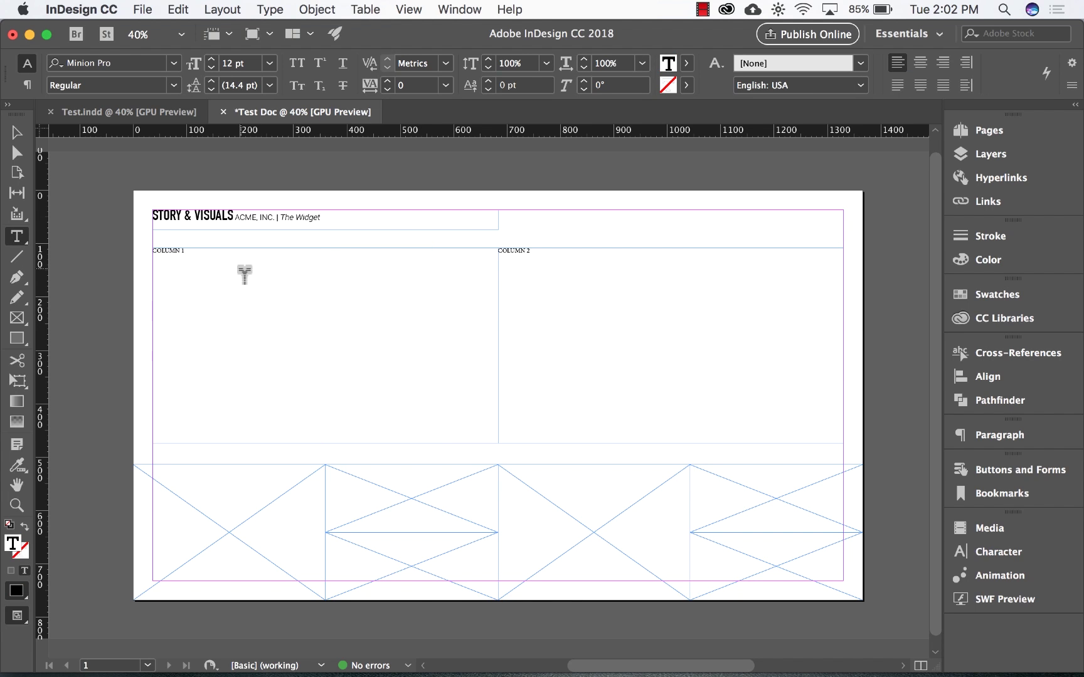
pyautogui.moveTo(242, 274); pyautogui.dragTo(144, 263)
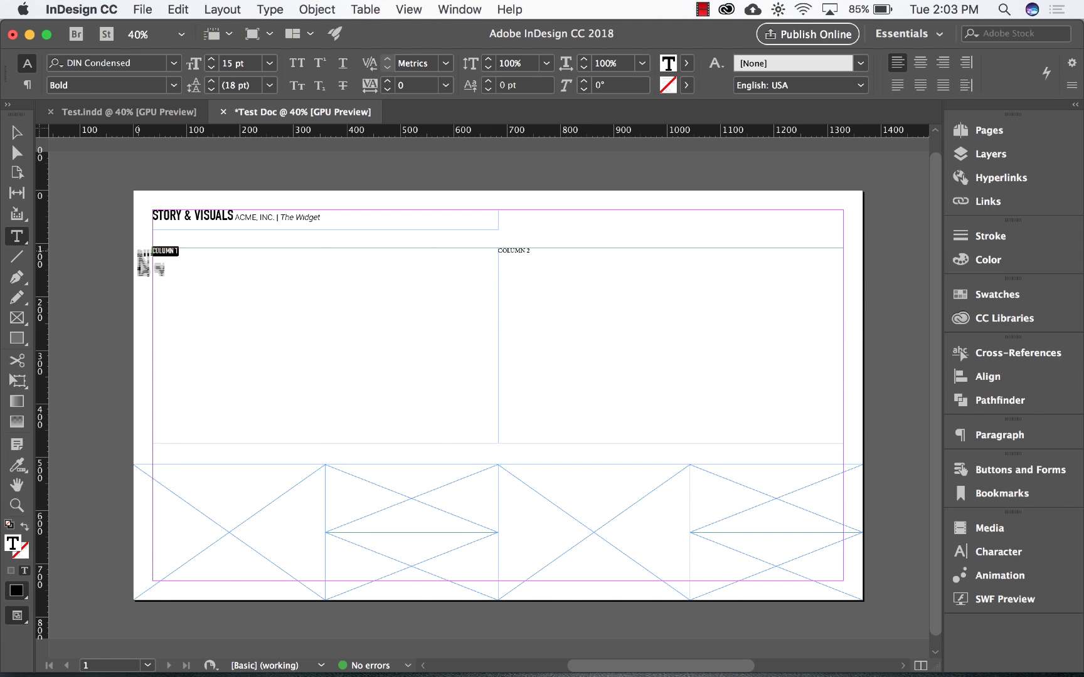
pyautogui.write('WHAT IS THE IDEA? HOW')
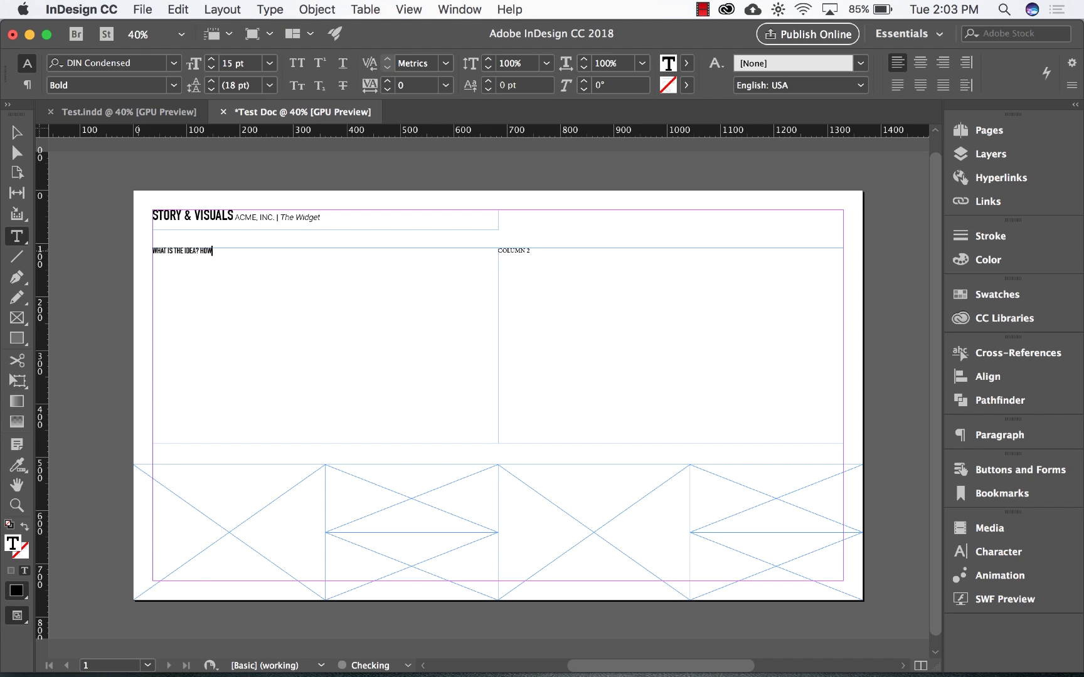
pyautogui.write(' DOES IT UNFOLD?')
pyautogui.press('Return')
pyautogui.write('HOW WILL IT BE FILMED?')
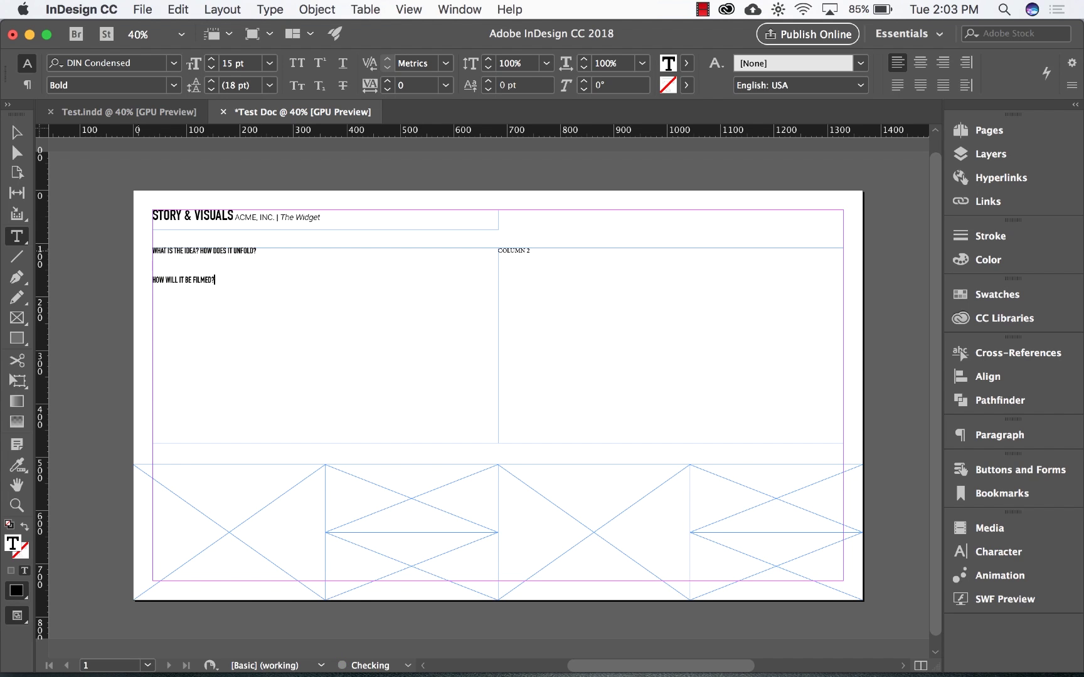
# - Replace COLUMN 2 with "HOW DO WE FEEL AFTER WE'VE WATCHED IT?", "HOW LONG WILL THE FILM BE?" and "WHAT KIND OF MUSIC?" in 15 pt DIN Condensed
pyautogui.tripleClick(513, 250)
pyautogui.write("HOW DO WE FEEL AFTER WE'VE WATCHED IT?  ")
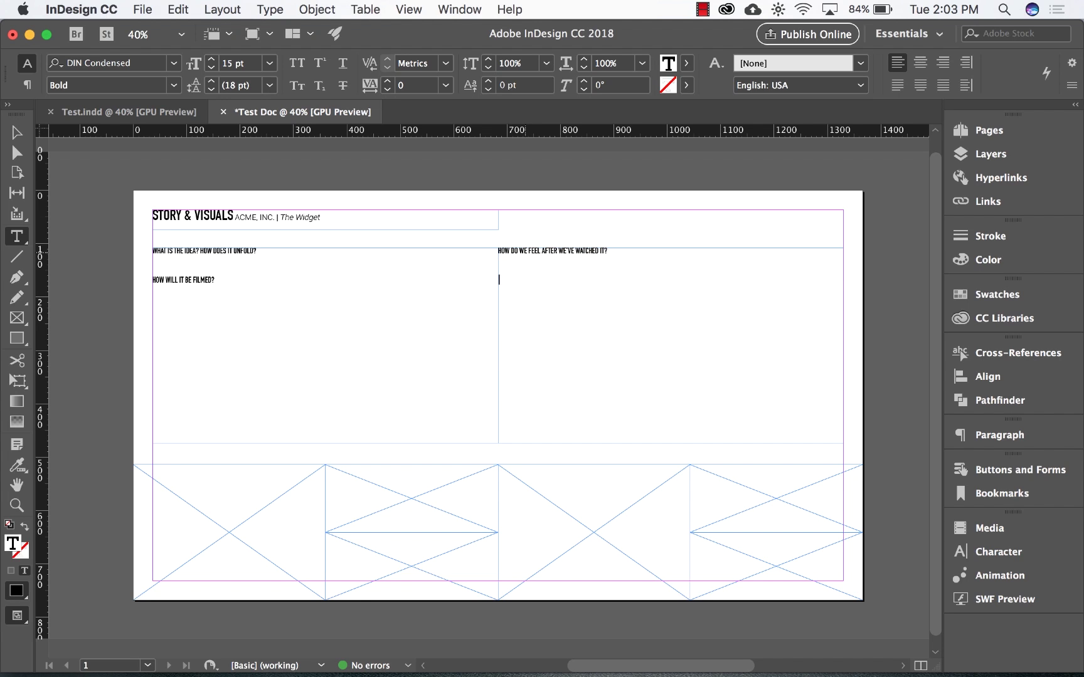
pyautogui.write('HOW LONG WILL THE FILM BE?')
pyautogui.press('Return')
pyautogui.press('Return')
pyautogui.write('WHAT KIND OF MUSIC?')
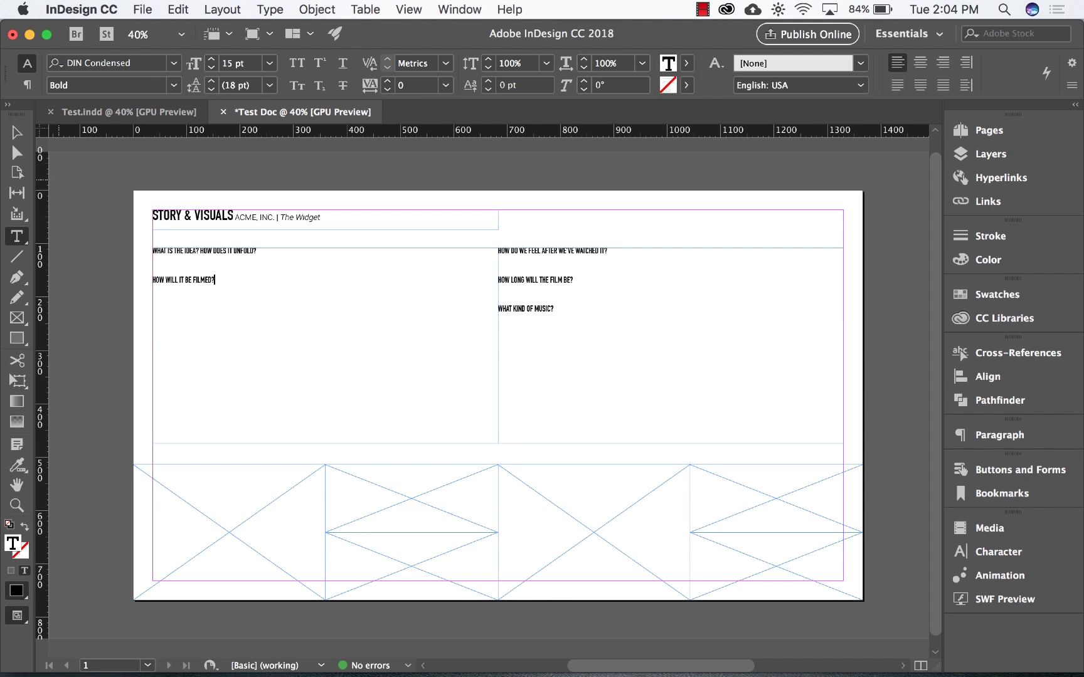
# - Insert blank lines between the two headings in the first column to make room for body text
pyautogui.click(17, 132)
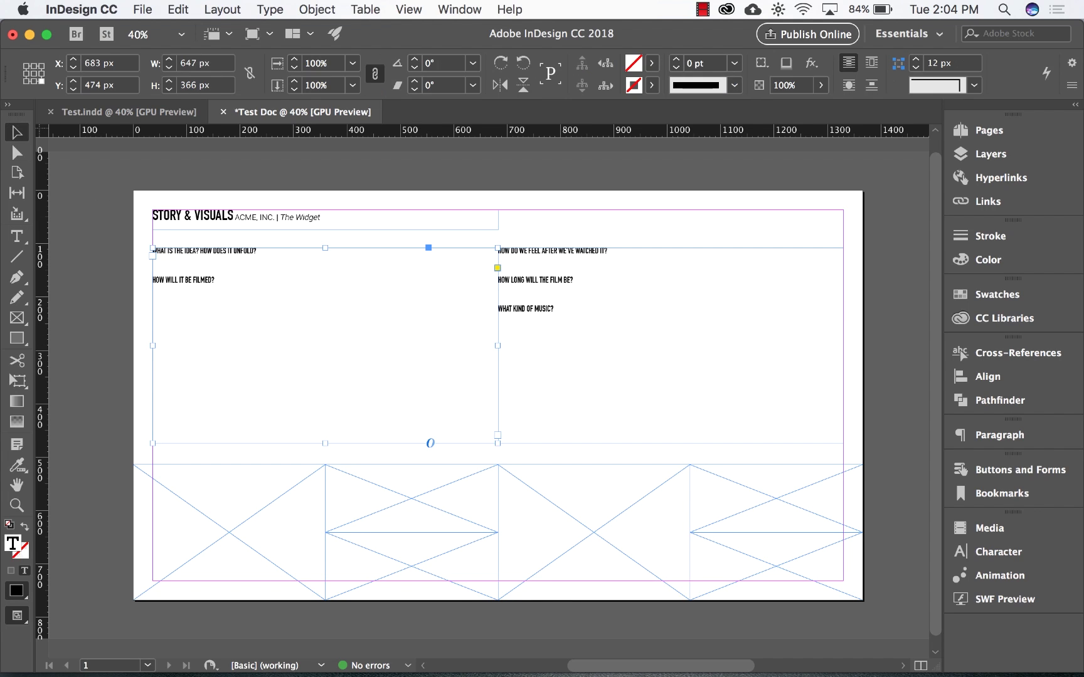
pyautogui.click(100, 250)
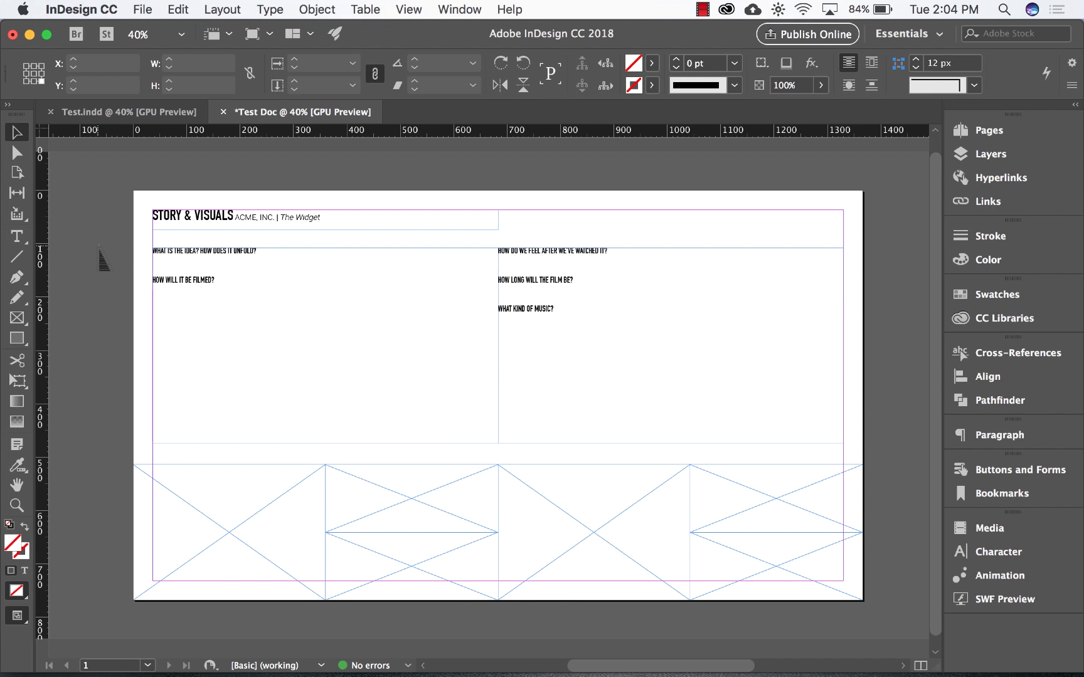
pyautogui.doubleClick(163, 266)
pyautogui.press('Return')
pyautogui.press('Return')
pyautogui.press('Return')
pyautogui.press('Return')
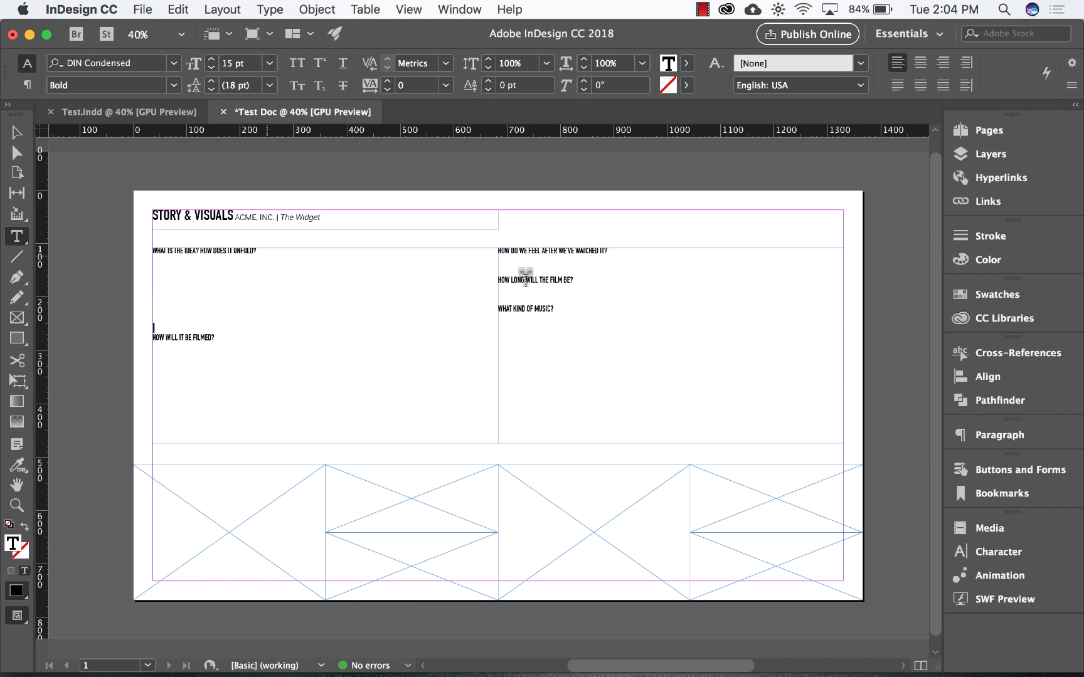
# - Insert four blank lines above "HOW LONG WILL THE FILM BE?" and one more above "WHAT KIND OF MUSIC?" in the second column
pyautogui.click(556, 271)
pyautogui.press('Return')
pyautogui.press('Return')
pyautogui.press('Return')
pyautogui.press('Return')
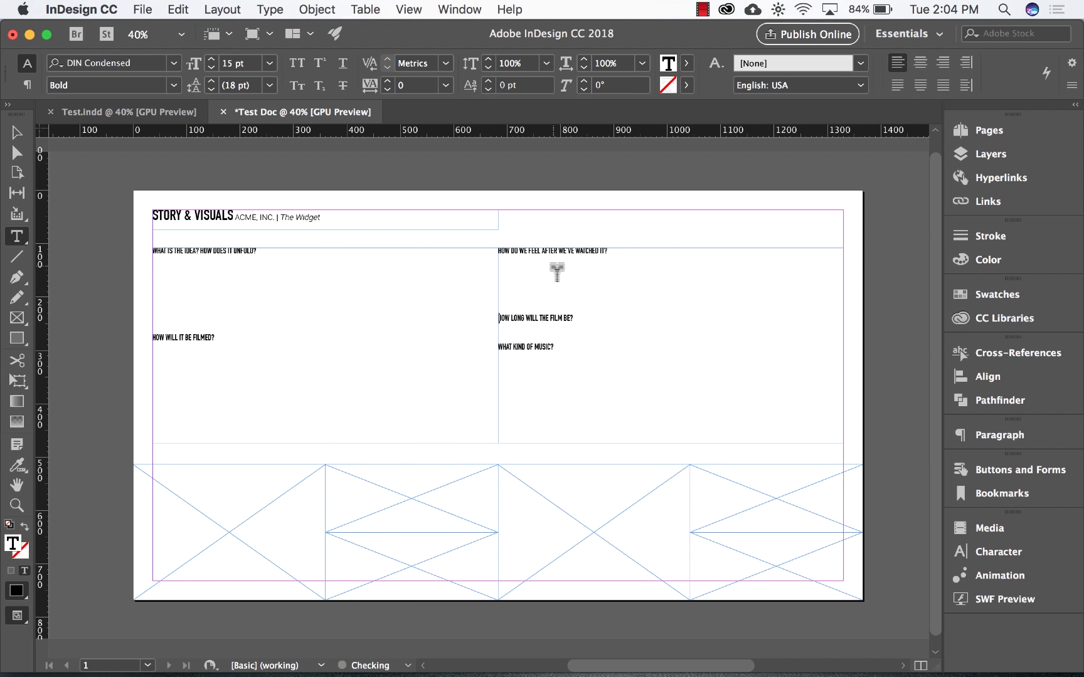
pyautogui.press('Down')
pyautogui.press('Down')
pyautogui.press('Return')
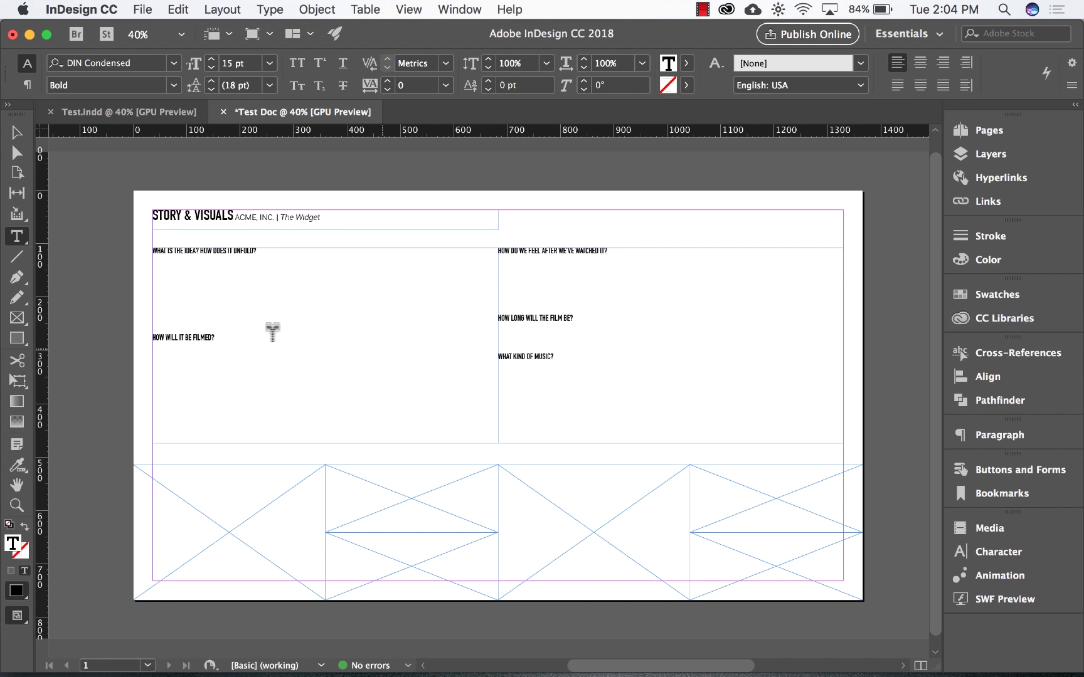
pyautogui.press('Escape')
pyautogui.click(94, 223)
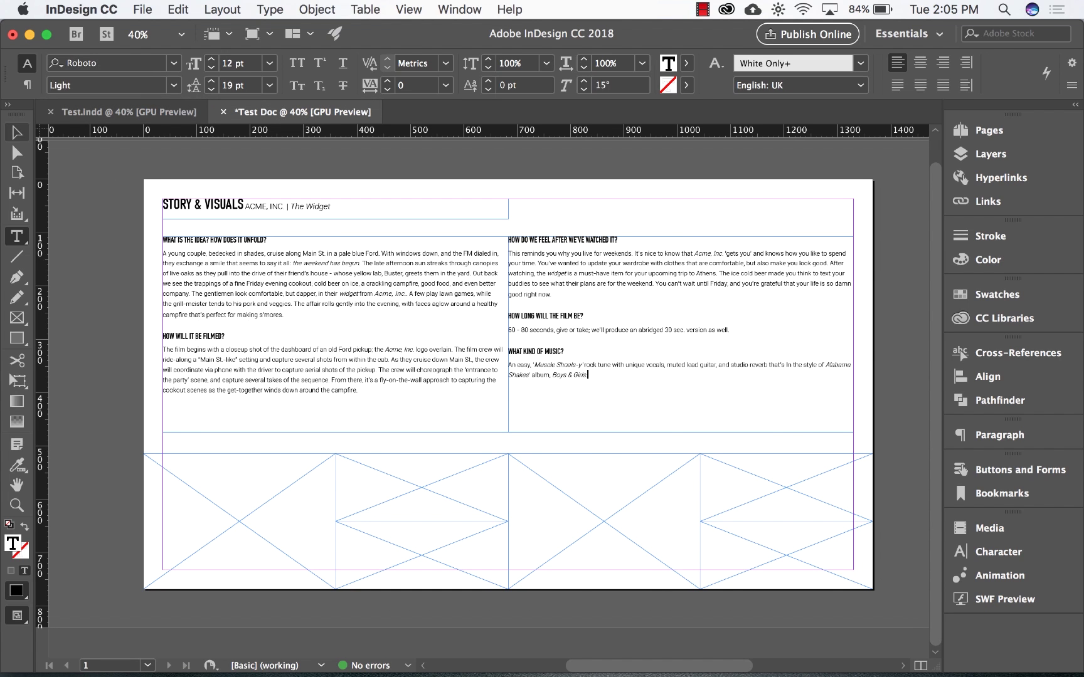
# - Enlarge both body paragraphs in the first column to 14 pt
pyautogui.moveTo(283, 315); pyautogui.dragTo(163, 253)
pyautogui.press('super+shift+period')
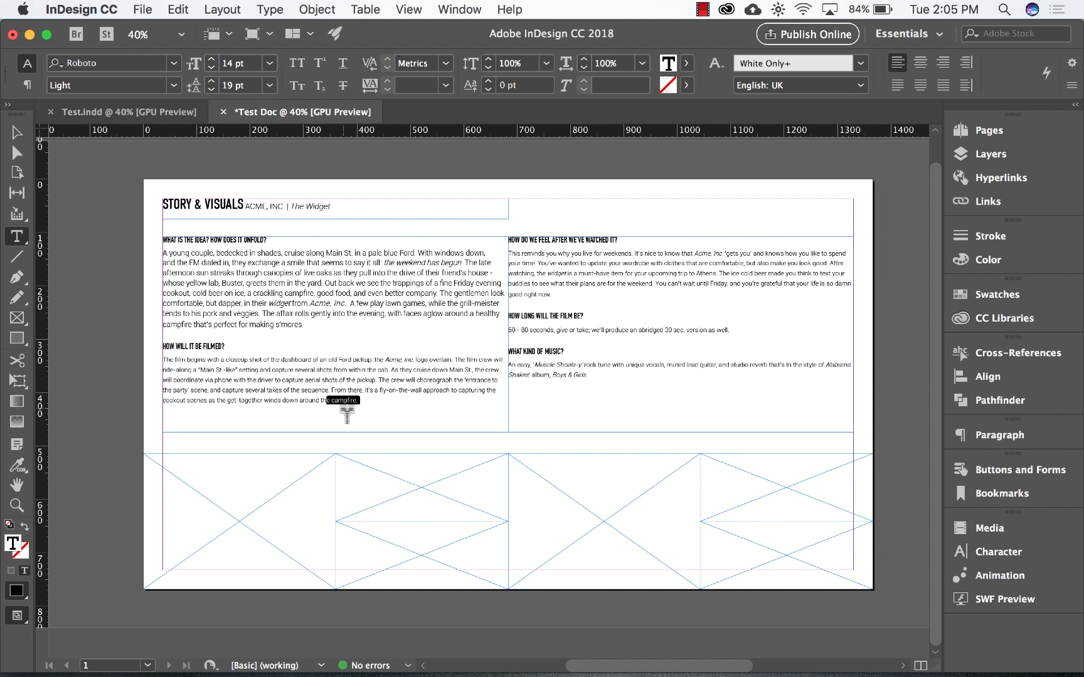
pyautogui.moveTo(357, 390); pyautogui.dragTo(163, 350)
pyautogui.press('super+shift+period')
# - Enlarge the three body paragraphs in the second column to 14 pt
pyautogui.click(573, 304)
pyautogui.moveTo(574, 304); pyautogui.dragTo(508, 253)
pyautogui.press('super+shift+period')
pyautogui.moveTo(729, 330); pyautogui.dragTo(507, 330)
pyautogui.press('super+shift+period')
pyautogui.moveTo(586, 375); pyautogui.dragTo(508, 364)
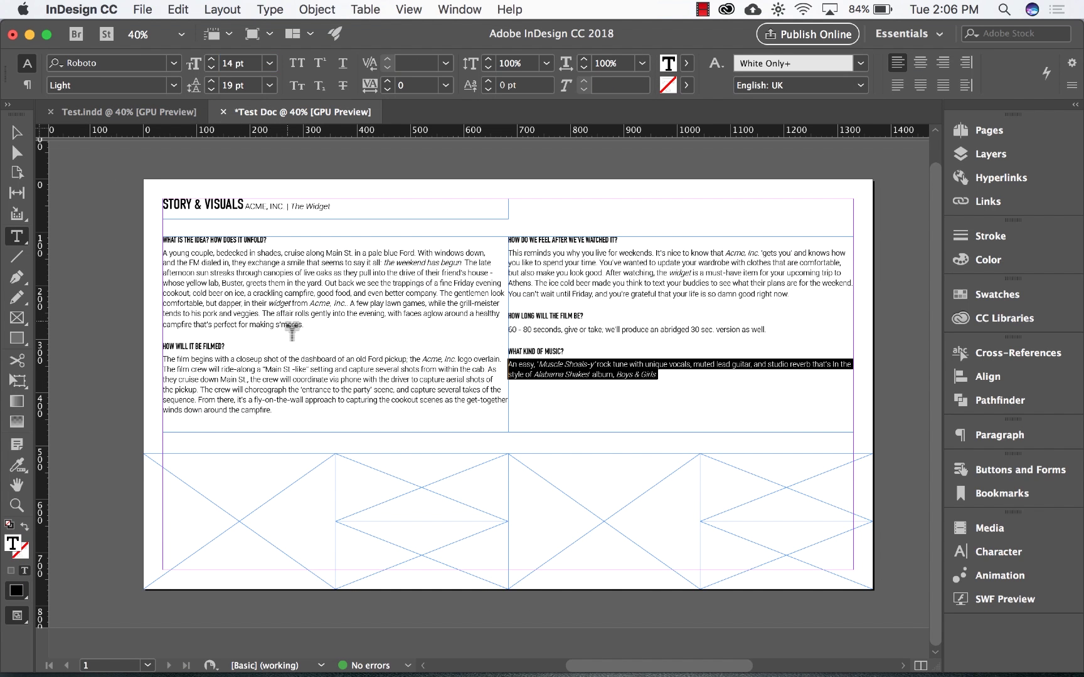
pyautogui.press('super+shift+period')
# - Enlarge both question headings in the first column to 18 pt
pyautogui.moveTo(163, 240); pyautogui.dragTo(274, 252)
pyautogui.press('super+shift+period')
pyautogui.press('super+shift+period')
pyautogui.press('super+shift+period')
pyautogui.moveTo(163, 348); pyautogui.dragTo(225, 348)
pyautogui.press('super+shift+period')
pyautogui.press('super+shift+period')
pyautogui.press('super+shift+period')
# - Enlarge the second column's headings to 18 pt, starting with "HOW DO WE FEEL AFTER WE'VE WATCHED IT?" and "HOW LONG WILL THE FILM BE?"
pyautogui.moveTo(508, 240); pyautogui.dragTo(617, 241)
pyautogui.press('super+shift+period')
pyautogui.press('super+shift+period')
pyautogui.press('super+shift+period')
pyautogui.moveTo(508, 316); pyautogui.dragTo(584, 316)
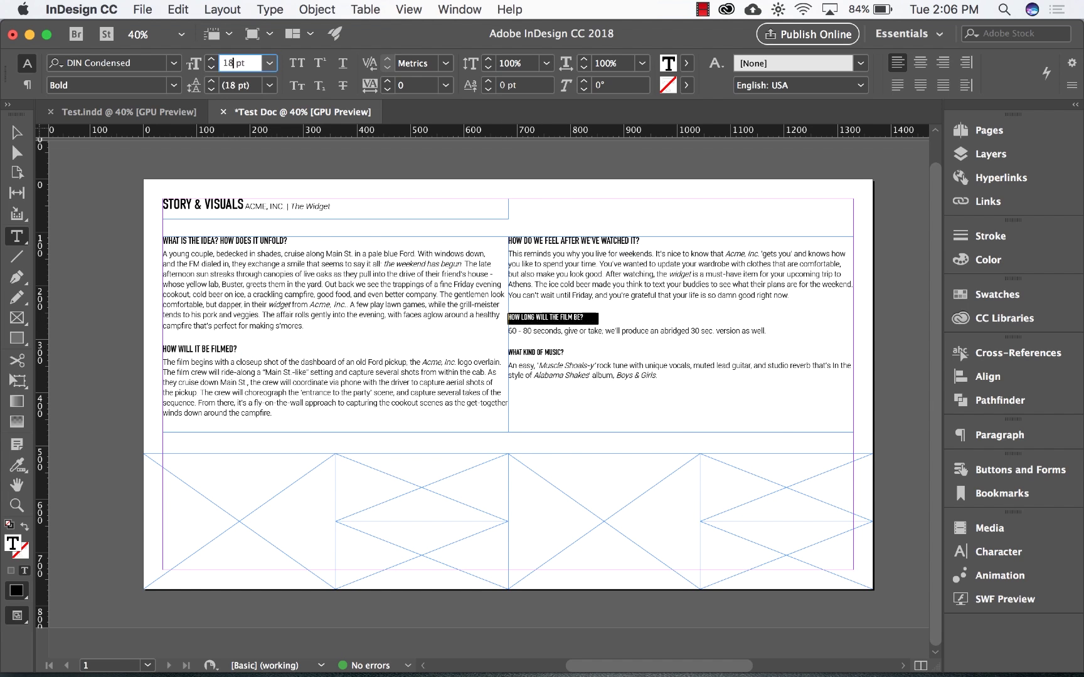
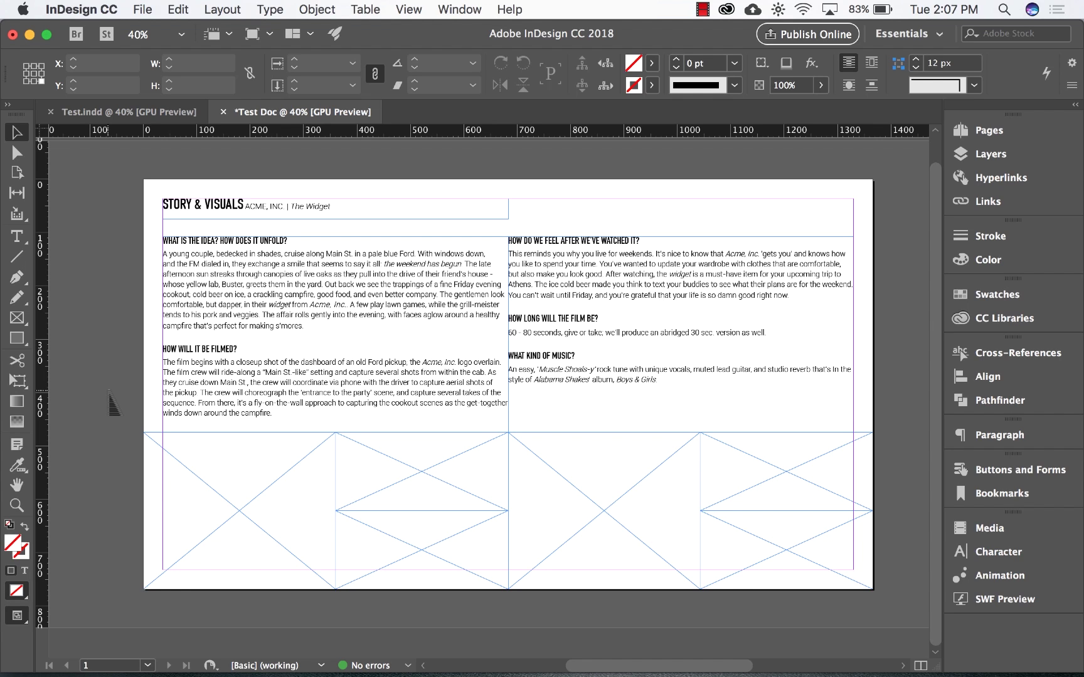
# - Place the pickup truck photo, image 01 from the edited folder, into the first large image frame
pyautogui.click(109, 393)
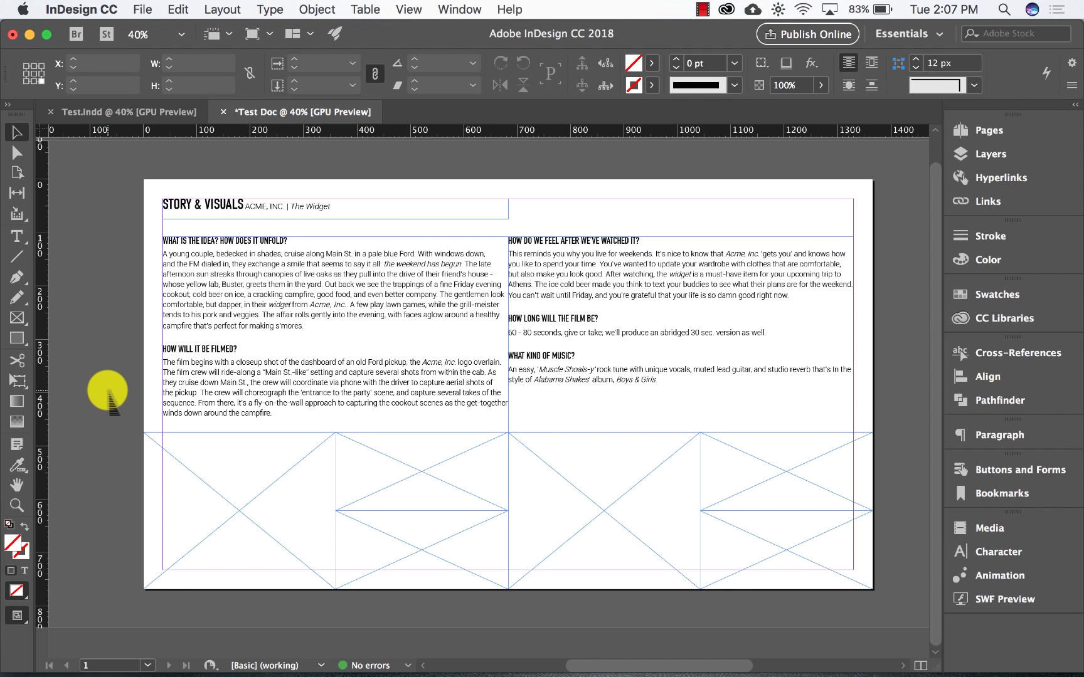
pyautogui.click(252, 480)
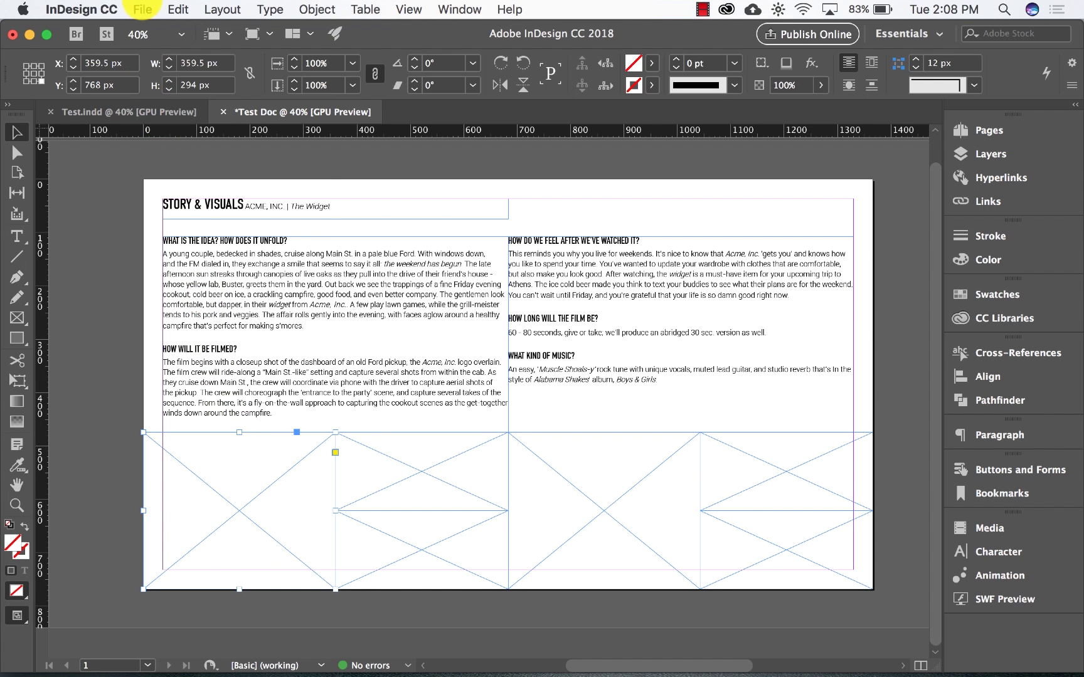
pyautogui.click(143, 9)
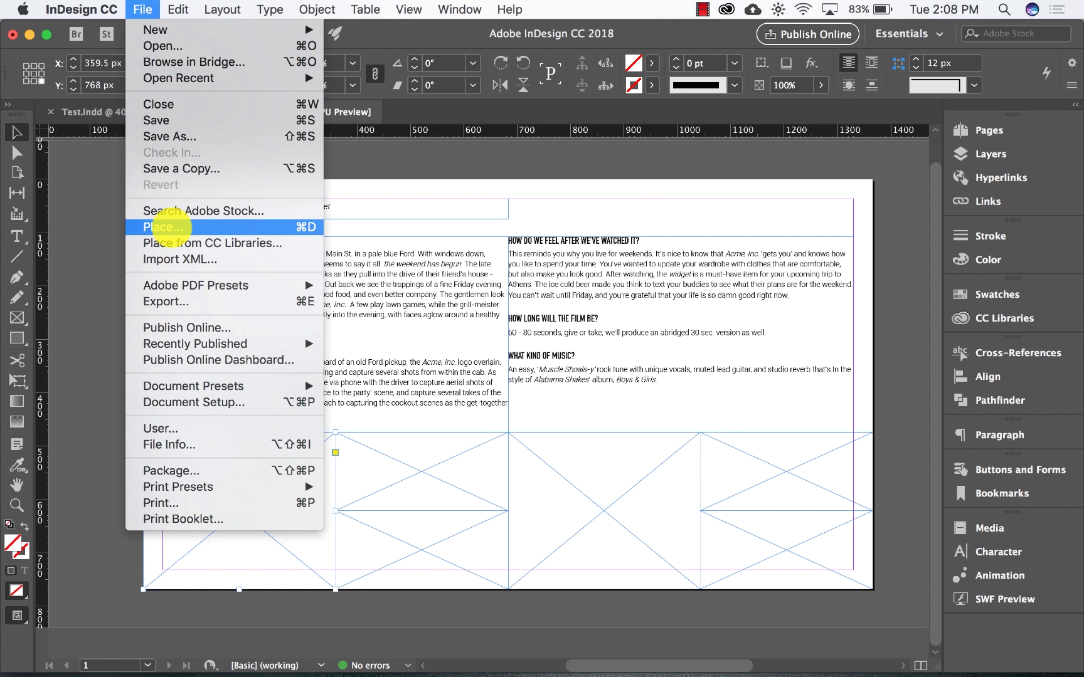
pyautogui.click(166, 226)
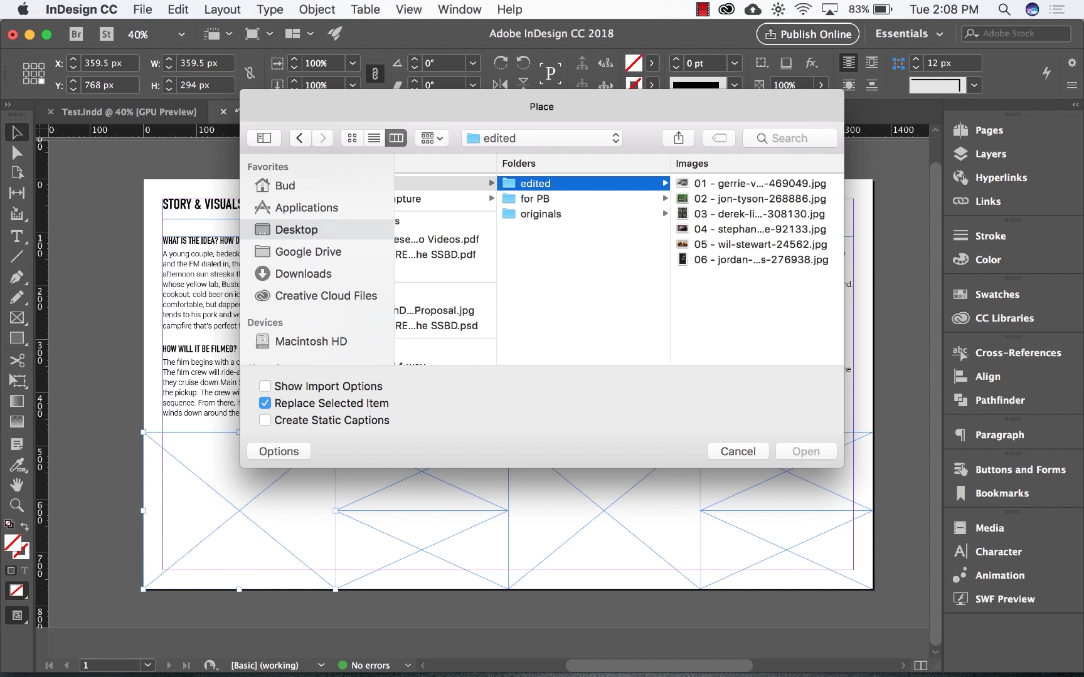
pyautogui.press('Right')
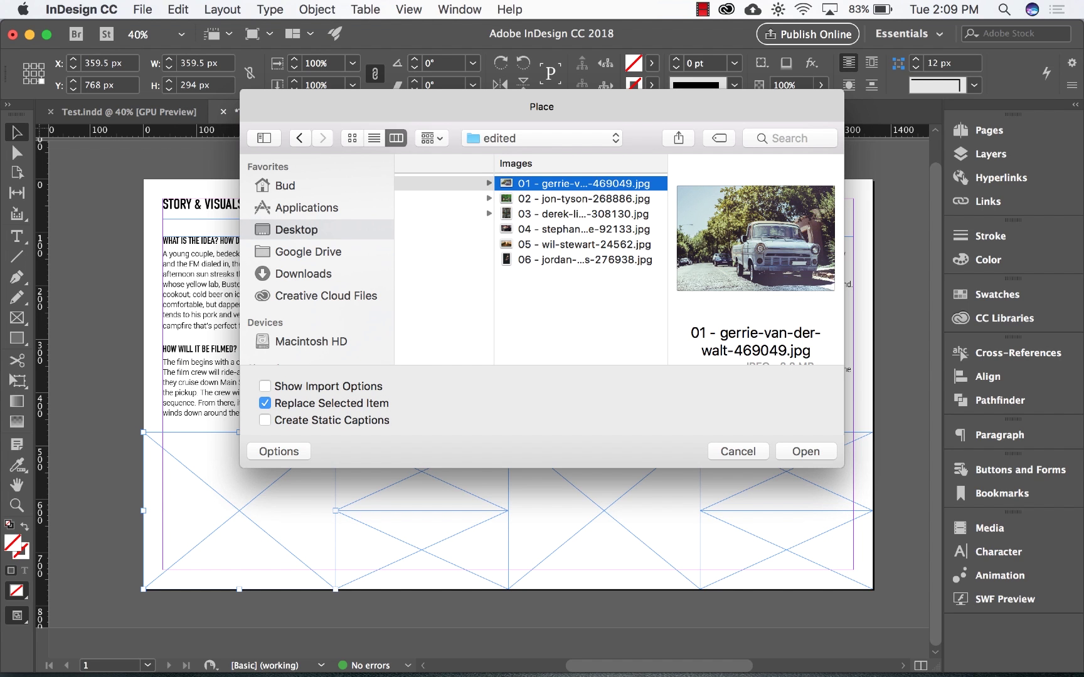
pyautogui.click(796, 446)
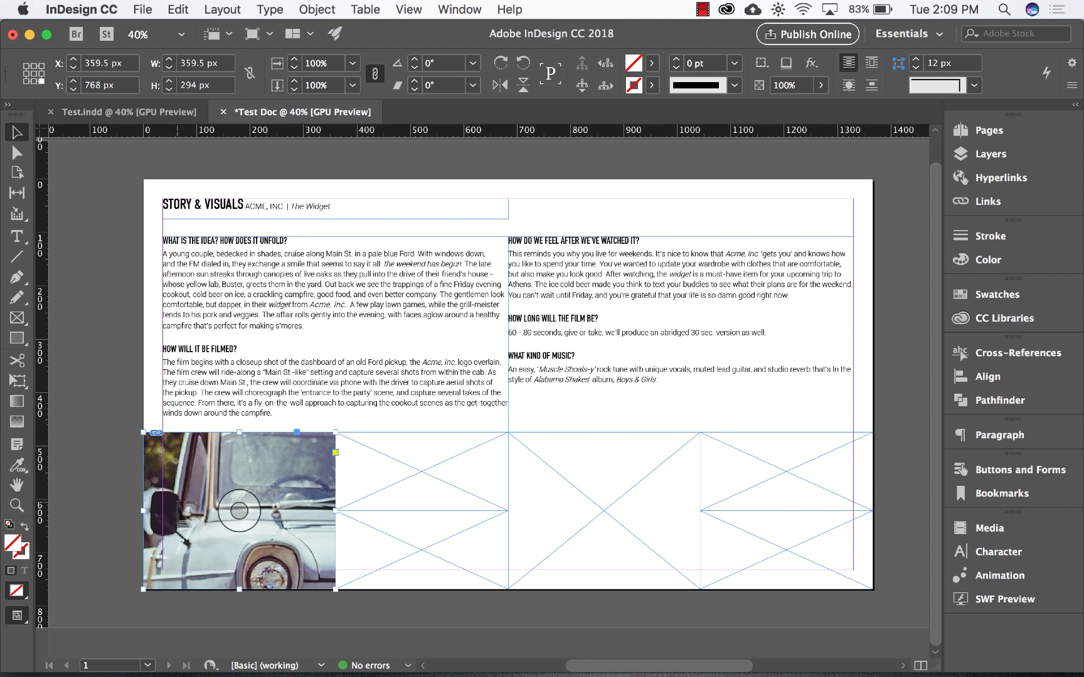
# - Fit the truck photo so it fills its frame proportionally
pyautogui.rightClick(177, 502)
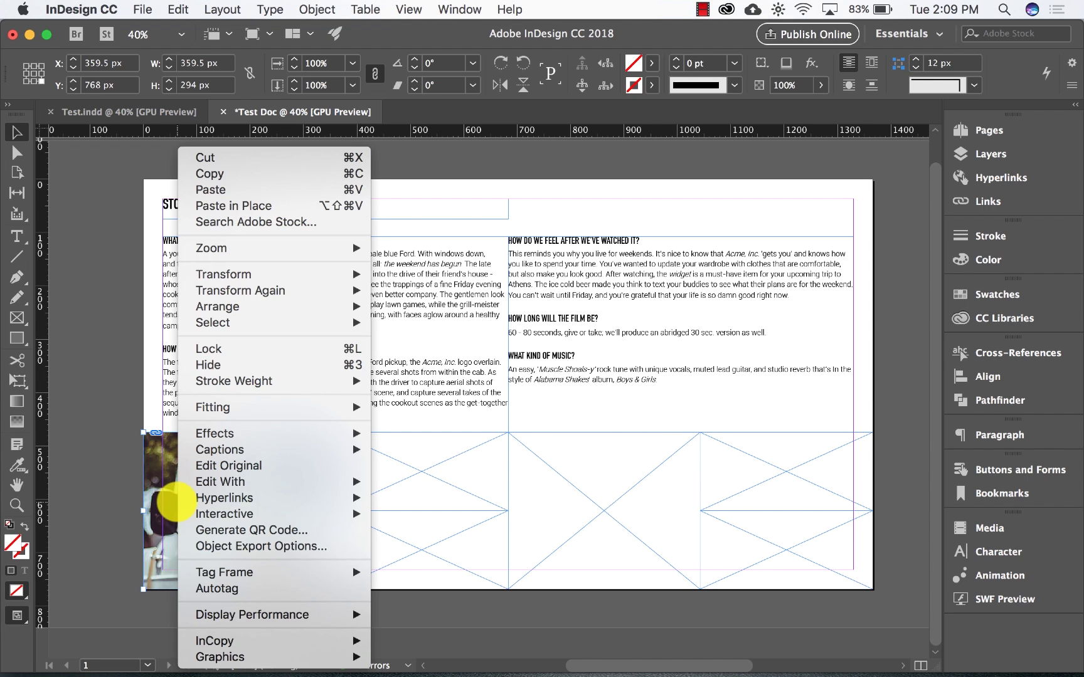
pyautogui.moveTo(250, 408)
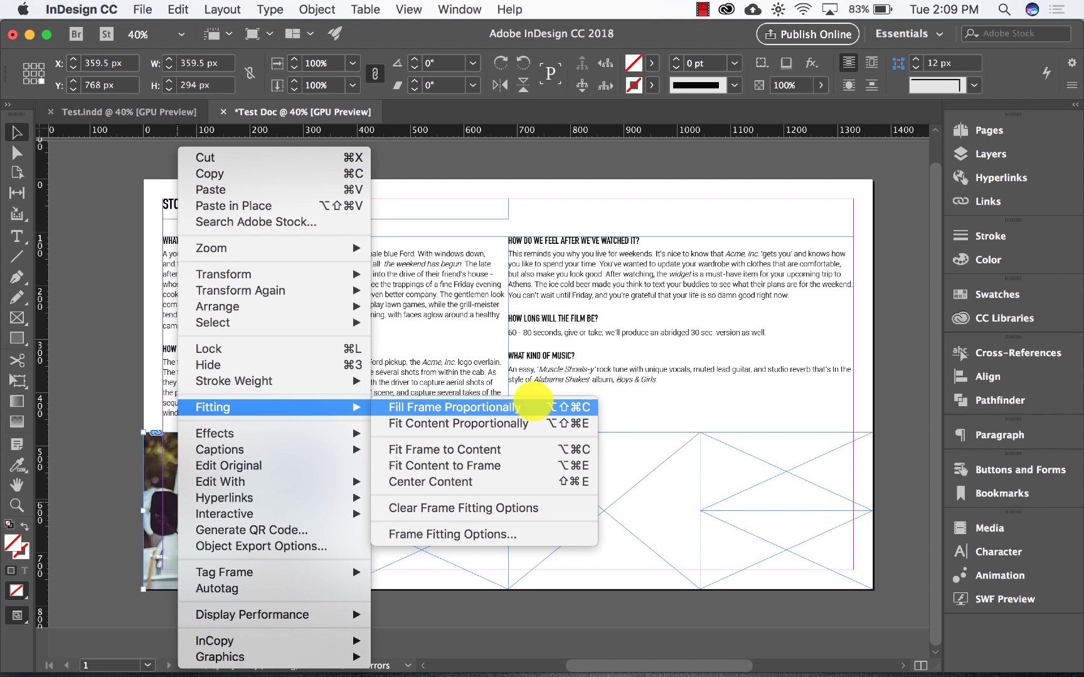
pyautogui.click(529, 406)
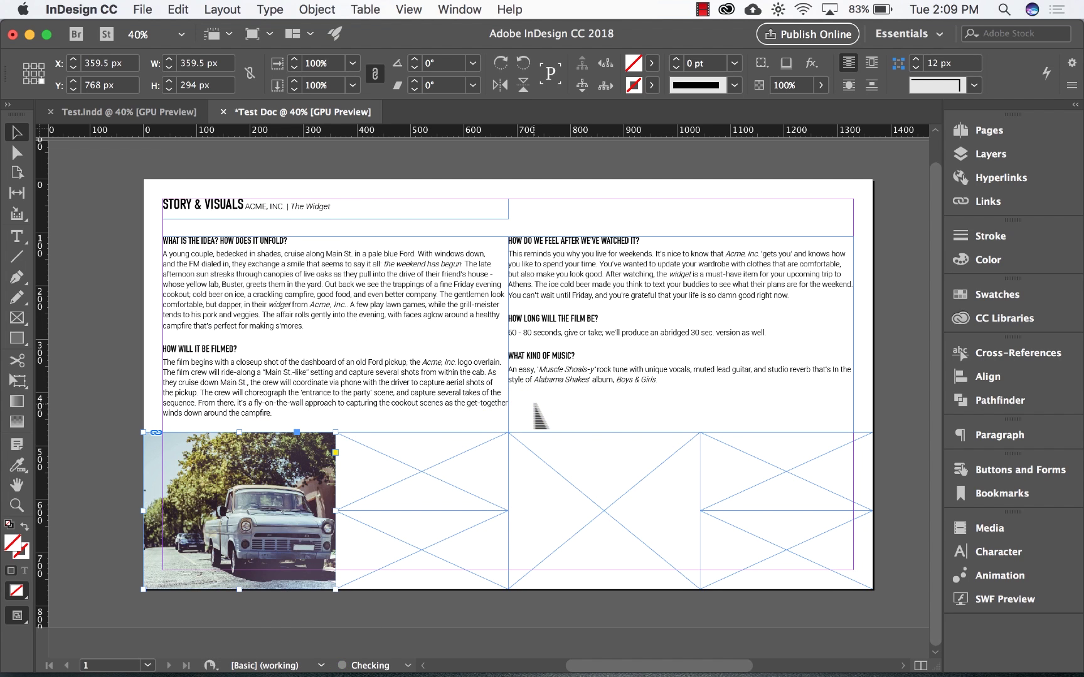
# - Place the light bulb photo, image 02, into the upper small frame beside the truck and fill the frame proportionally
pyautogui.click(444, 465)
pyautogui.click(142, 9)
pyautogui.click(163, 227)
pyautogui.click(452, 198)
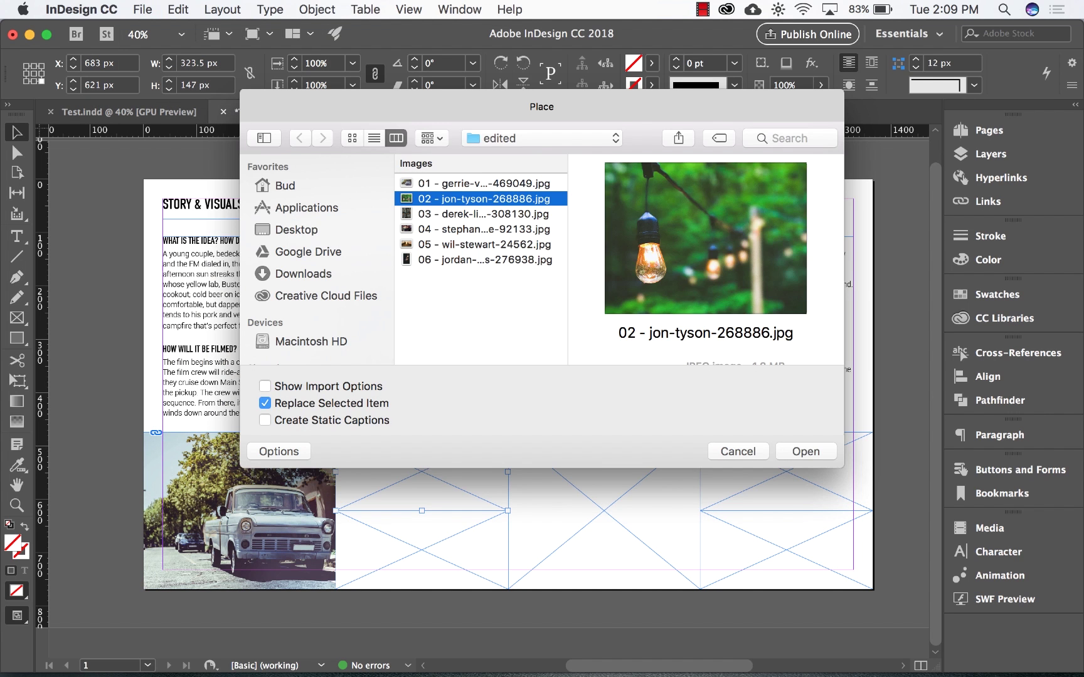
pyautogui.click(805, 449)
pyautogui.rightClick(474, 450)
pyautogui.moveTo(514, 407)
pyautogui.click(701, 407)
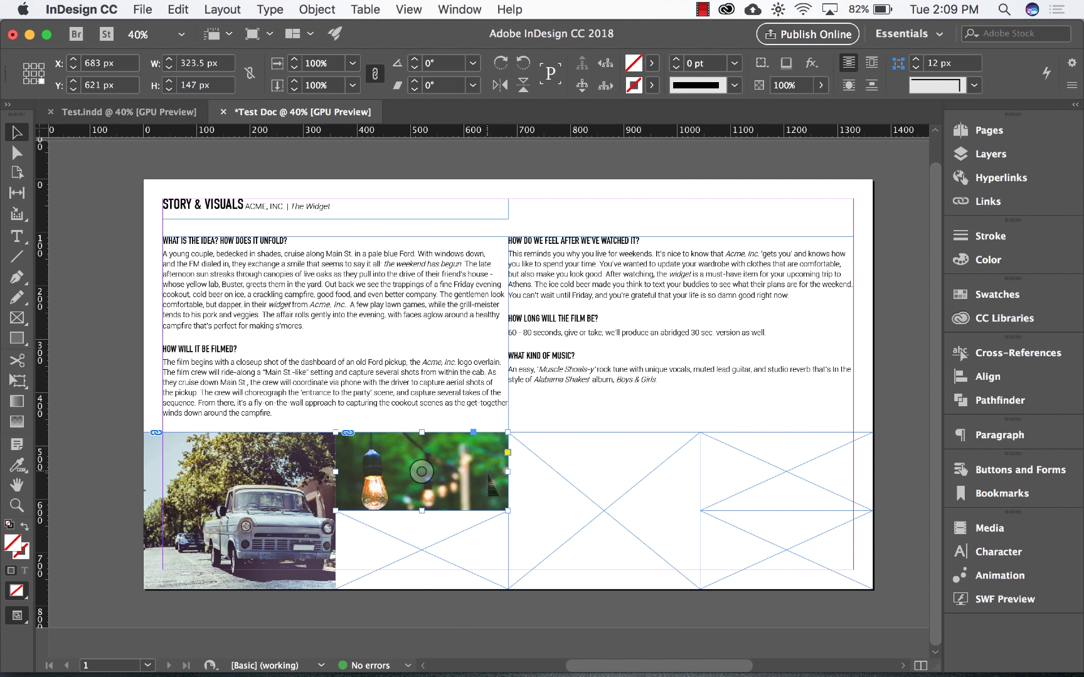
# - Shift the light bulb photo upward inside its frame to improve the crop
pyautogui.doubleClick(492, 482)
pyautogui.press('Up')
pyautogui.press('Up')
pyautogui.press('Up')
pyautogui.press('Up')
pyautogui.press('Up')
pyautogui.press('Up')
pyautogui.press('Up')
pyautogui.press('Up')
pyautogui.press('Up')
pyautogui.press('Up')
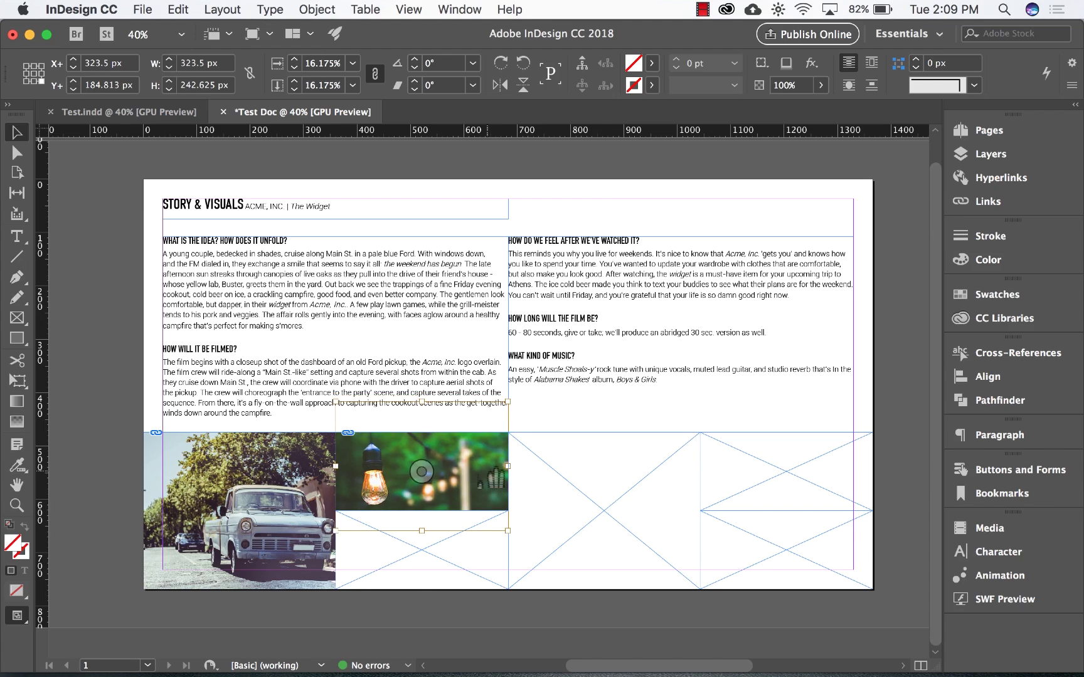
# - Place image 03 in the small frame below the light bulb and image 04 in the second large frame, filling the frames proportionally
pyautogui.press('super+d')
pyautogui.press('Return')
pyautogui.click(477, 551)
pyautogui.click(603, 511)
pyautogui.rightClick(604, 510)
pyautogui.moveTo(728, 407)
pyautogui.click(909, 407)
# - Place images 05 and 06 in the upper and lower small frames of the last column, and preview the page without guides
pyautogui.press('super+d')
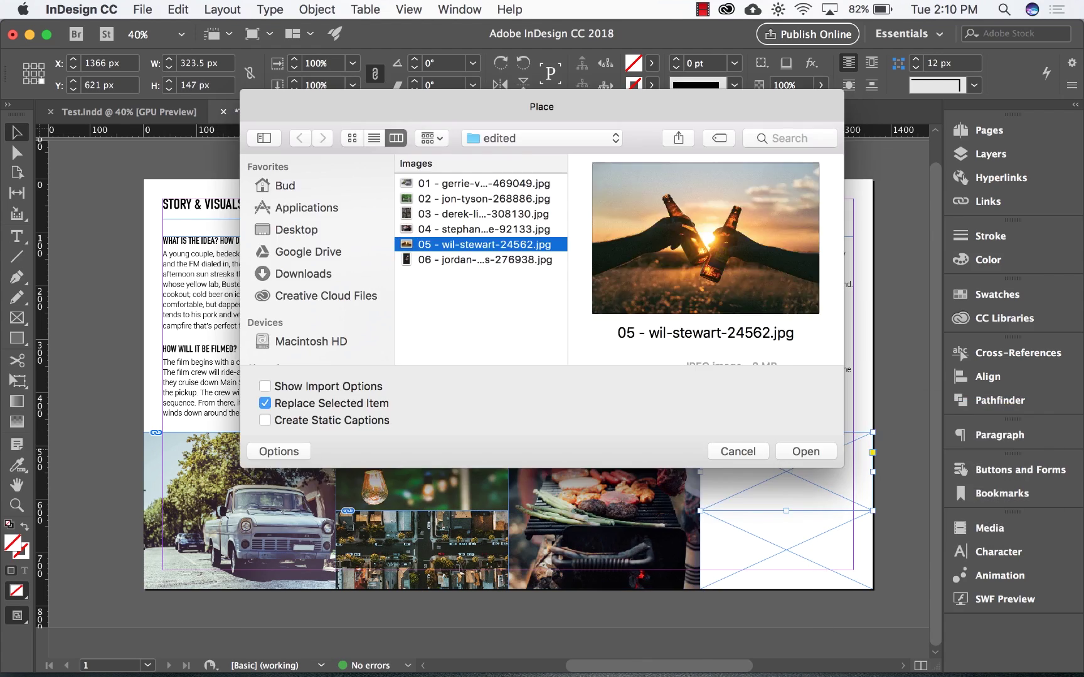
pyautogui.press('Return')
pyautogui.click(784, 471)
pyautogui.press('super+d')
pyautogui.press('Return')
pyautogui.click(850, 550)
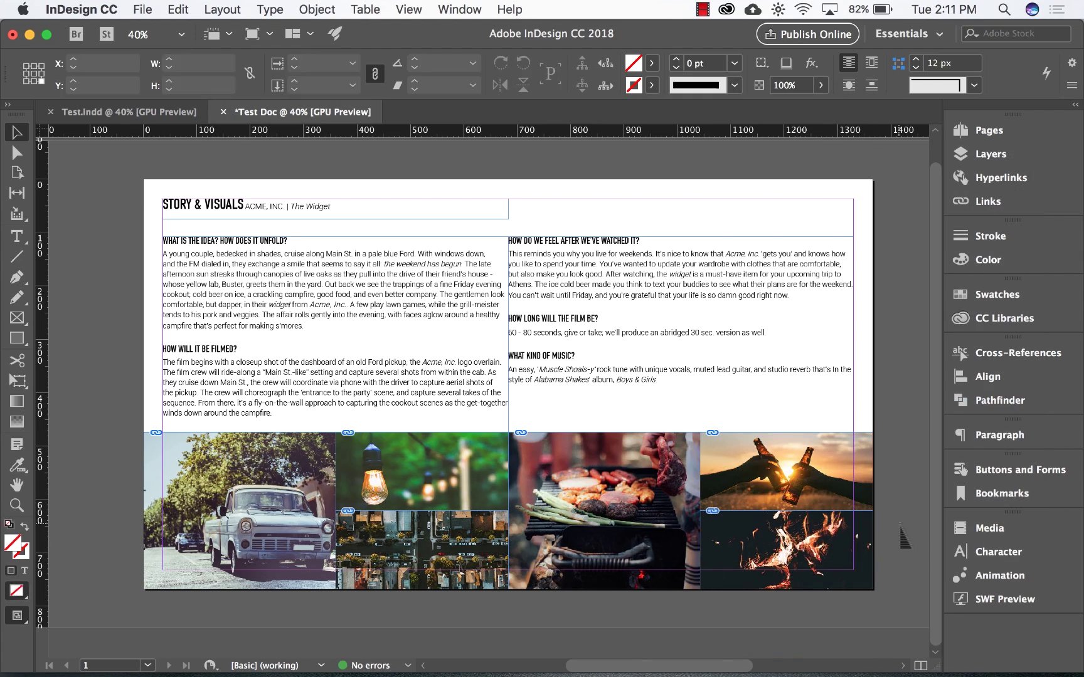
pyautogui.press('super+shift+a')
pyautogui.press('w')
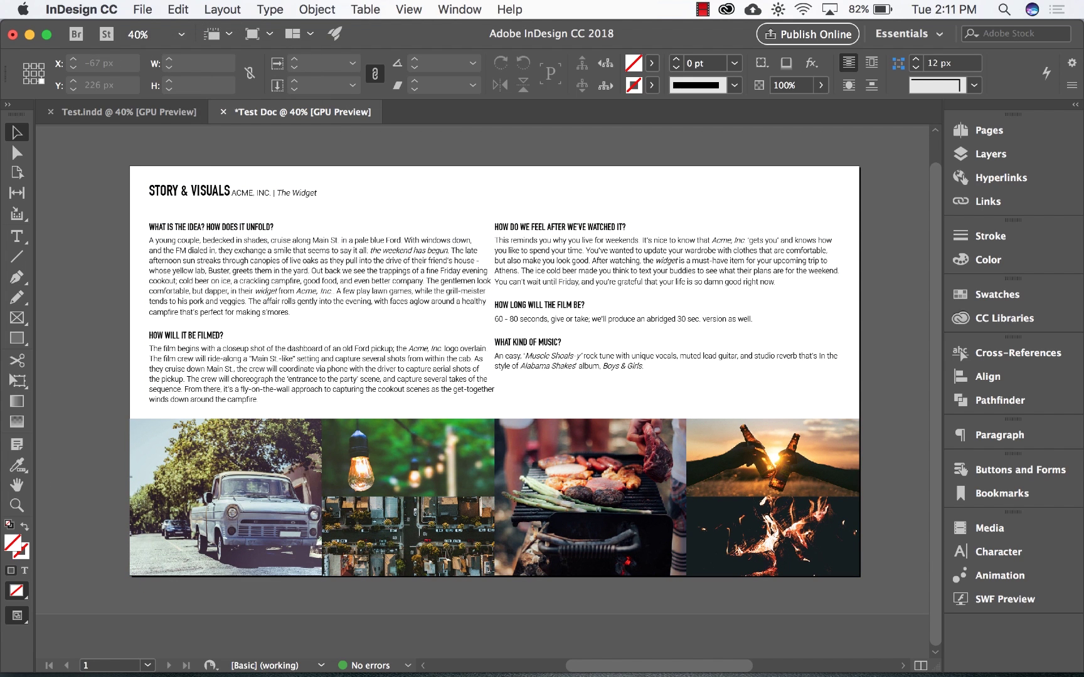
# - Start an Adobe PDF (Print) export named "Story & Visuals Acme, Inc - The Widget" in the Adobe Indesign folder
pyautogui.click(143, 9)
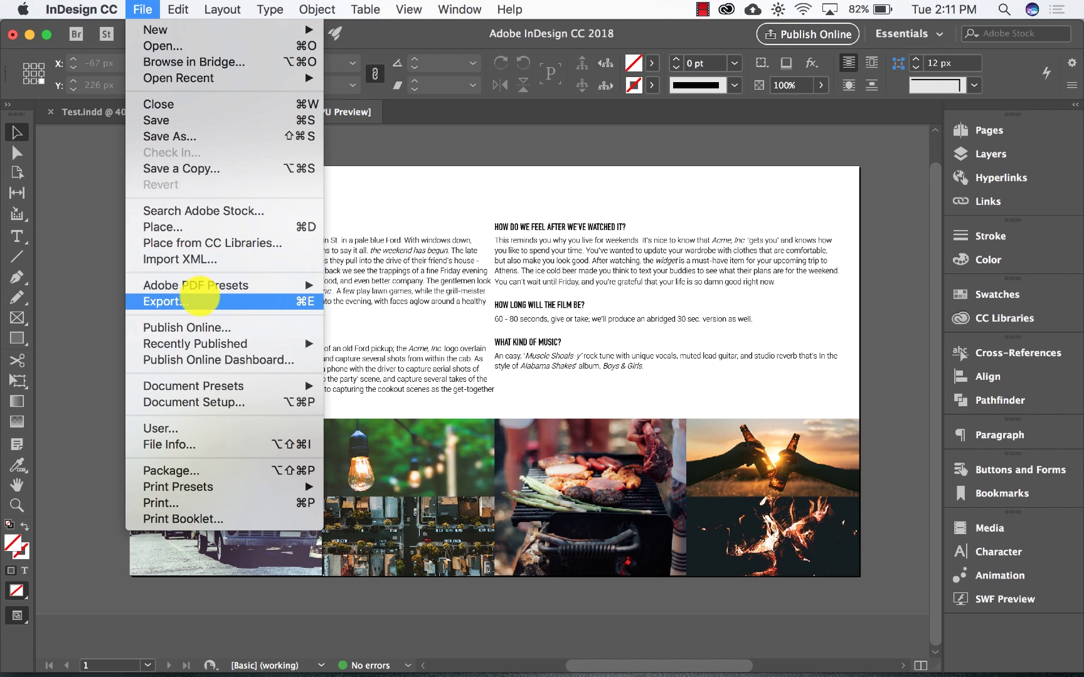
pyautogui.click(198, 298)
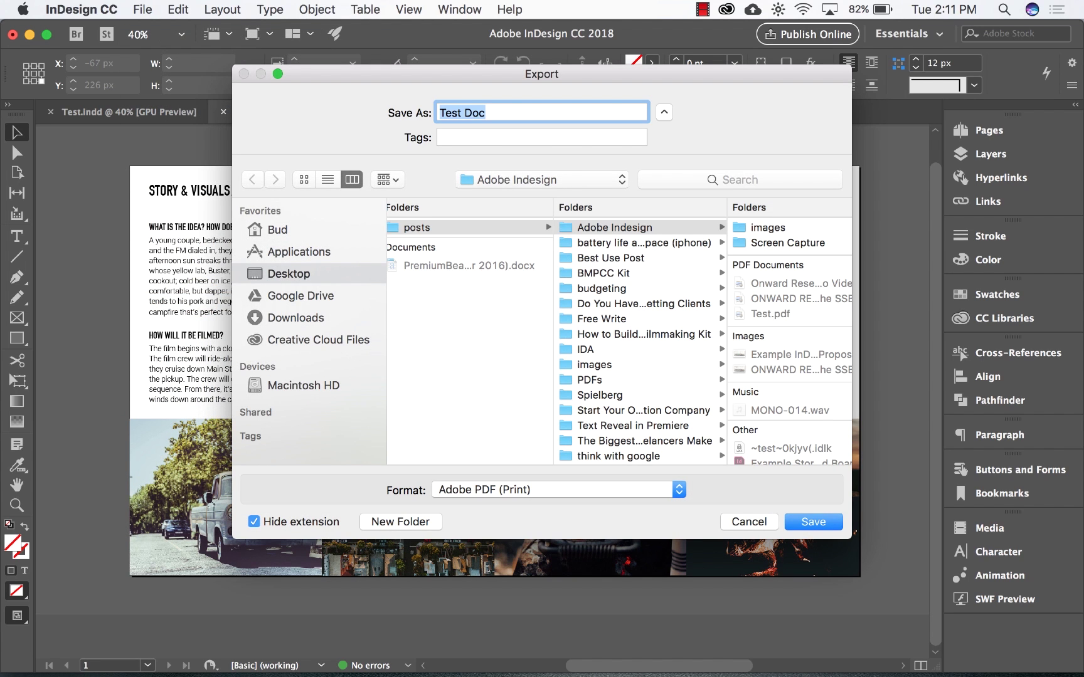
pyautogui.write('Story & Visuals A')
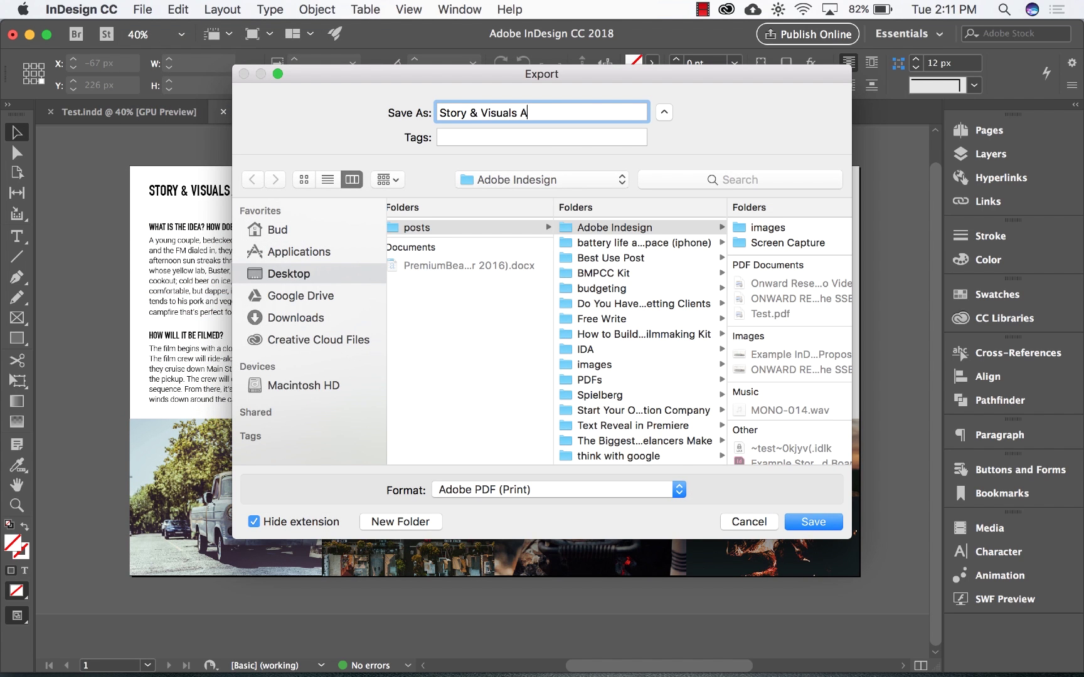
pyautogui.write('cme, Inc - The Widget')
pyautogui.press('Tab')
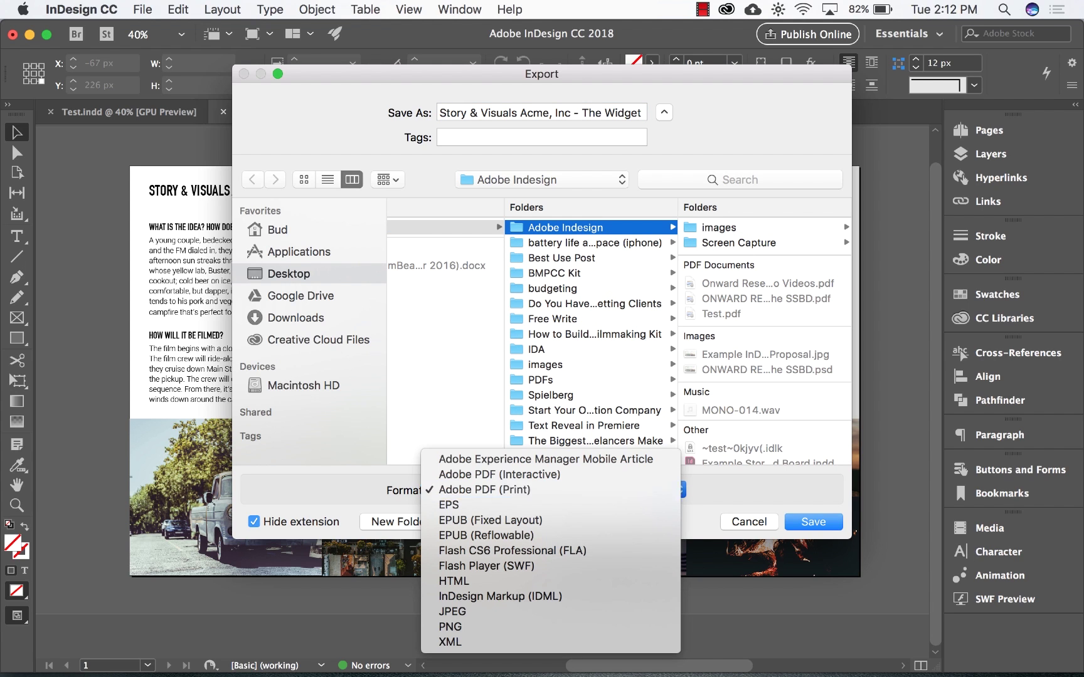
pyautogui.press('Return')
pyautogui.press('Return')
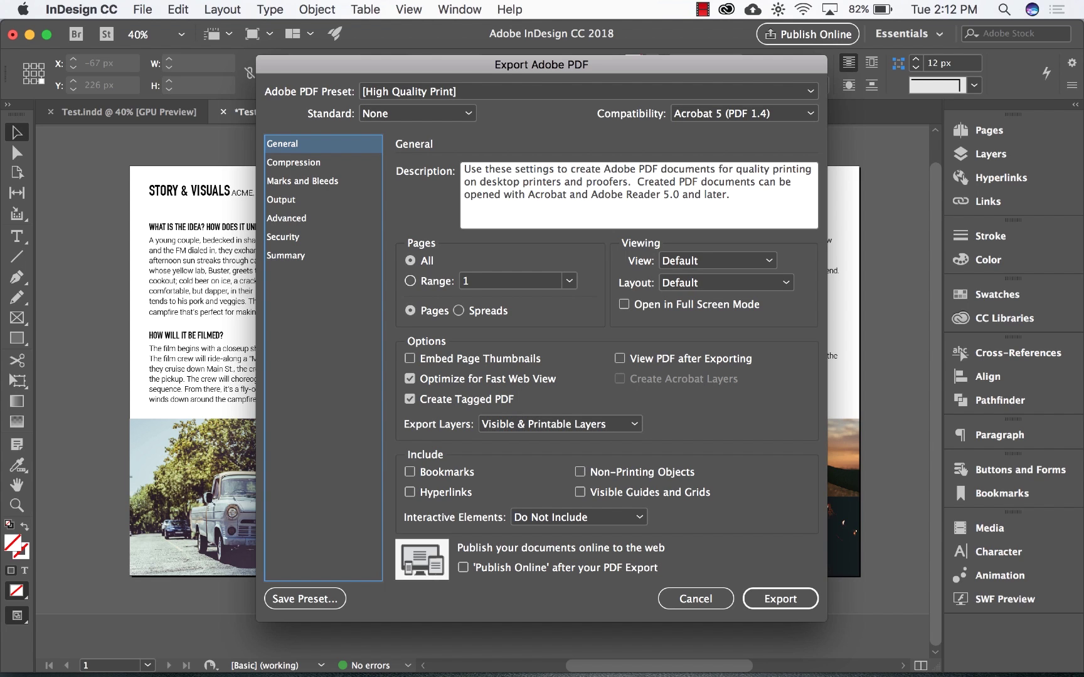
# - Export the PDF with the High Quality Print preset, including all pages
pyautogui.click(568, 281)
pyautogui.click(511, 281)
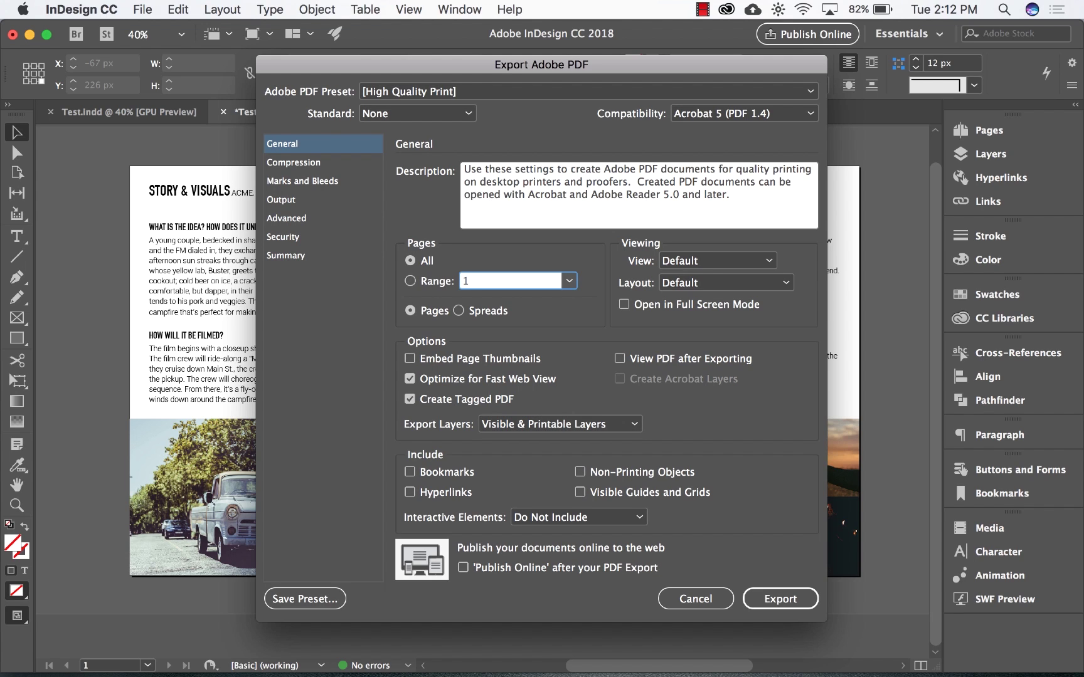
pyautogui.click(780, 598)
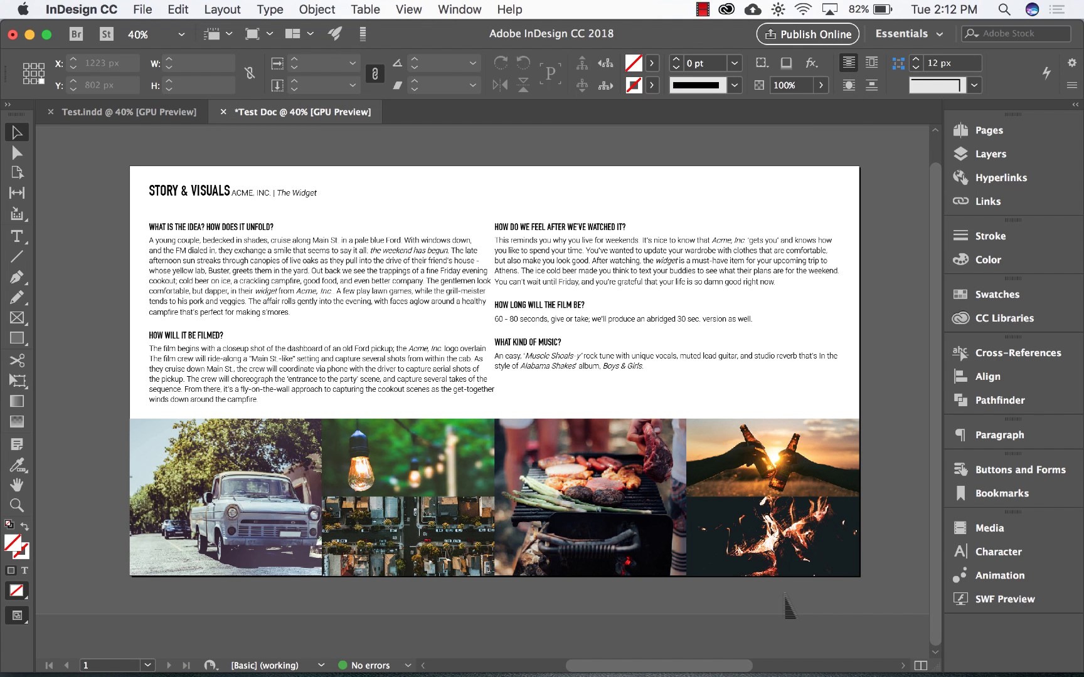